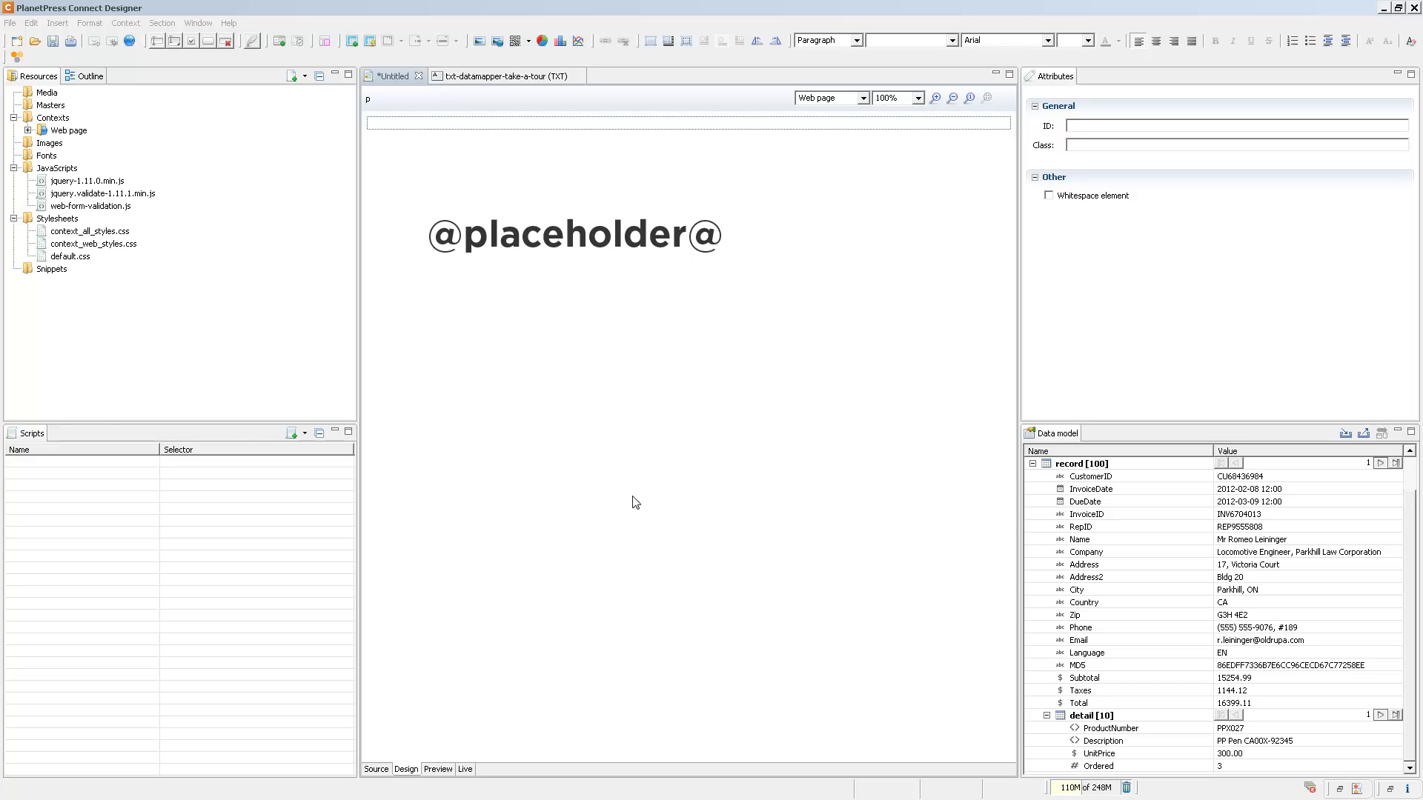
Write "Hello" followed by the Name data field on the page, and insert a lorem ipsum paragraph below it.
click(445, 122)
text(Hello)
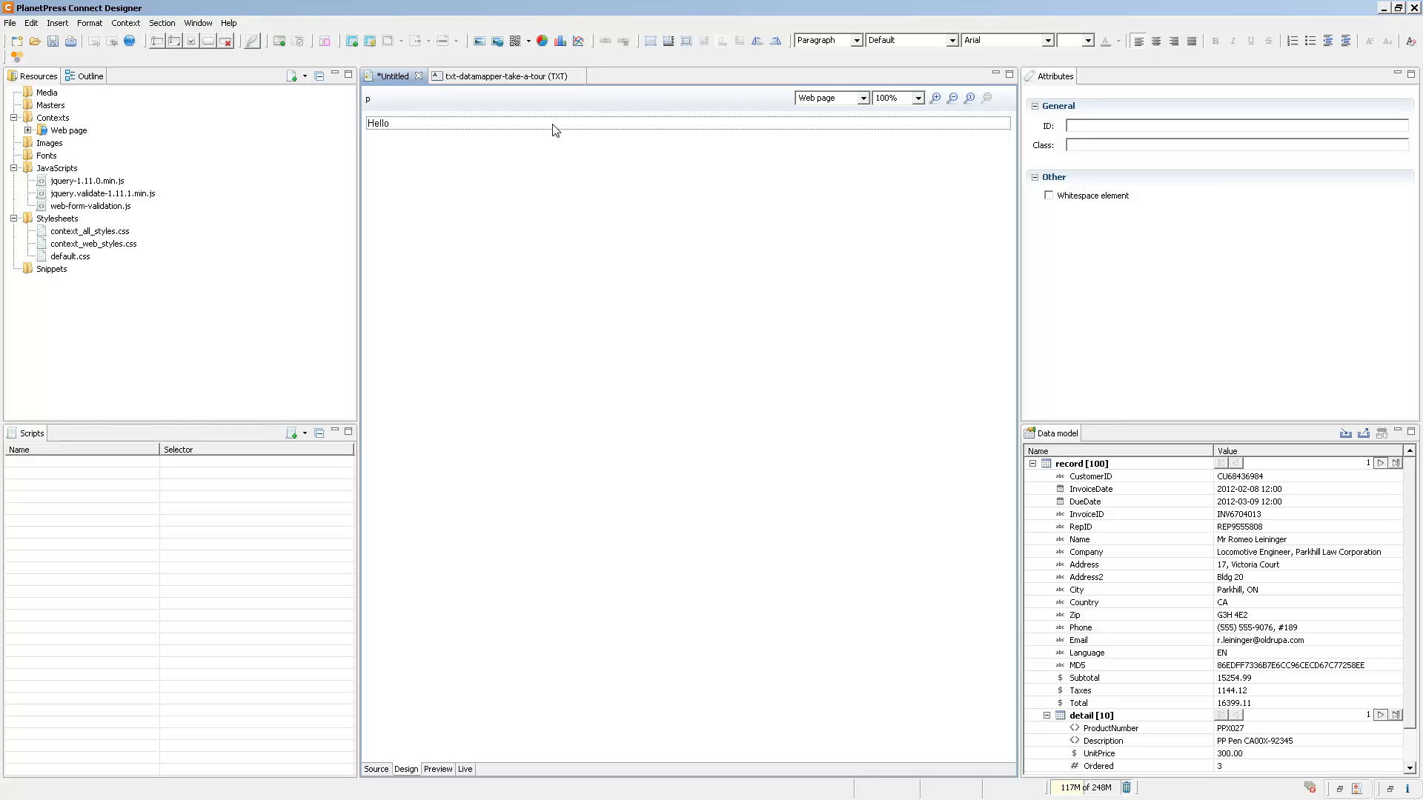
drag(1087, 541, 415, 126)
key(Return)
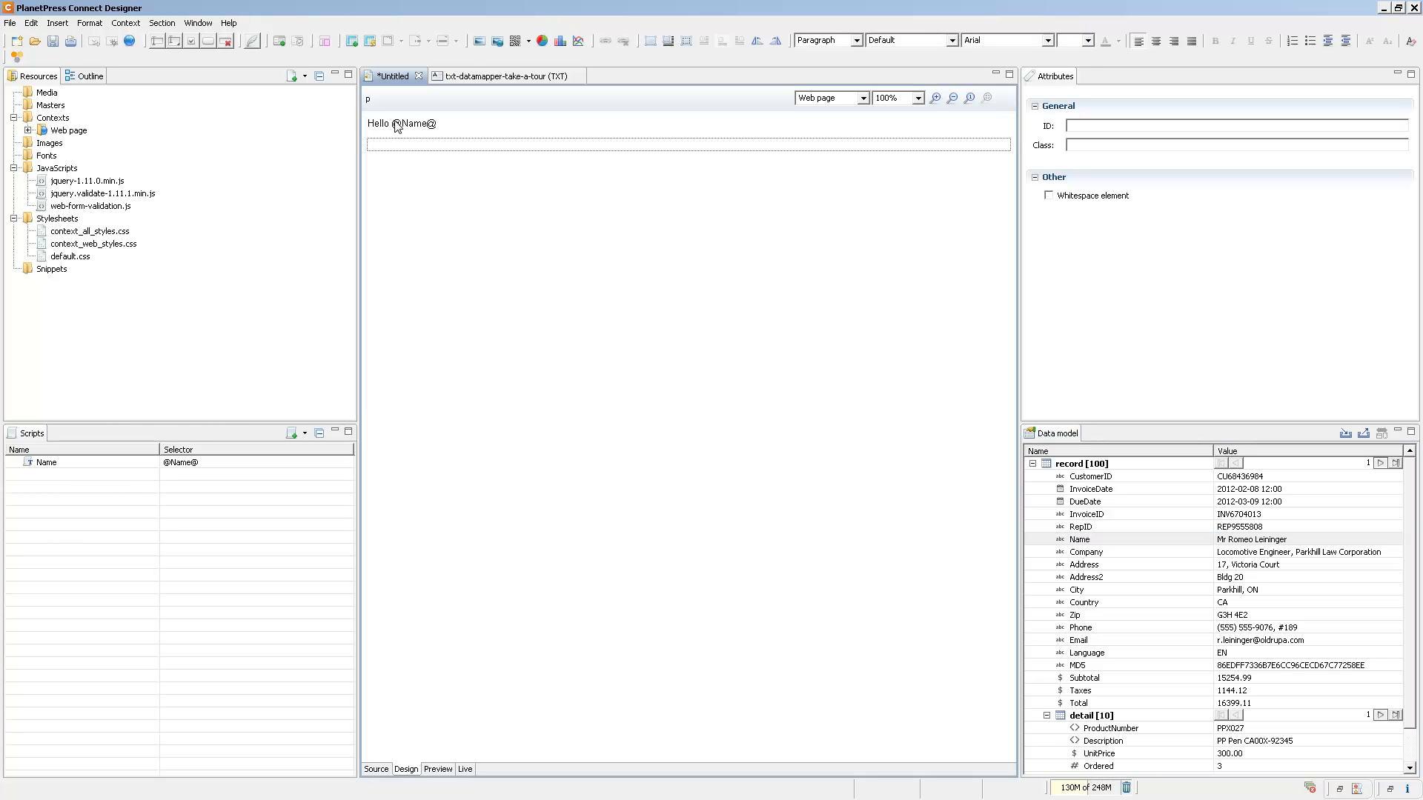
click(252, 41)
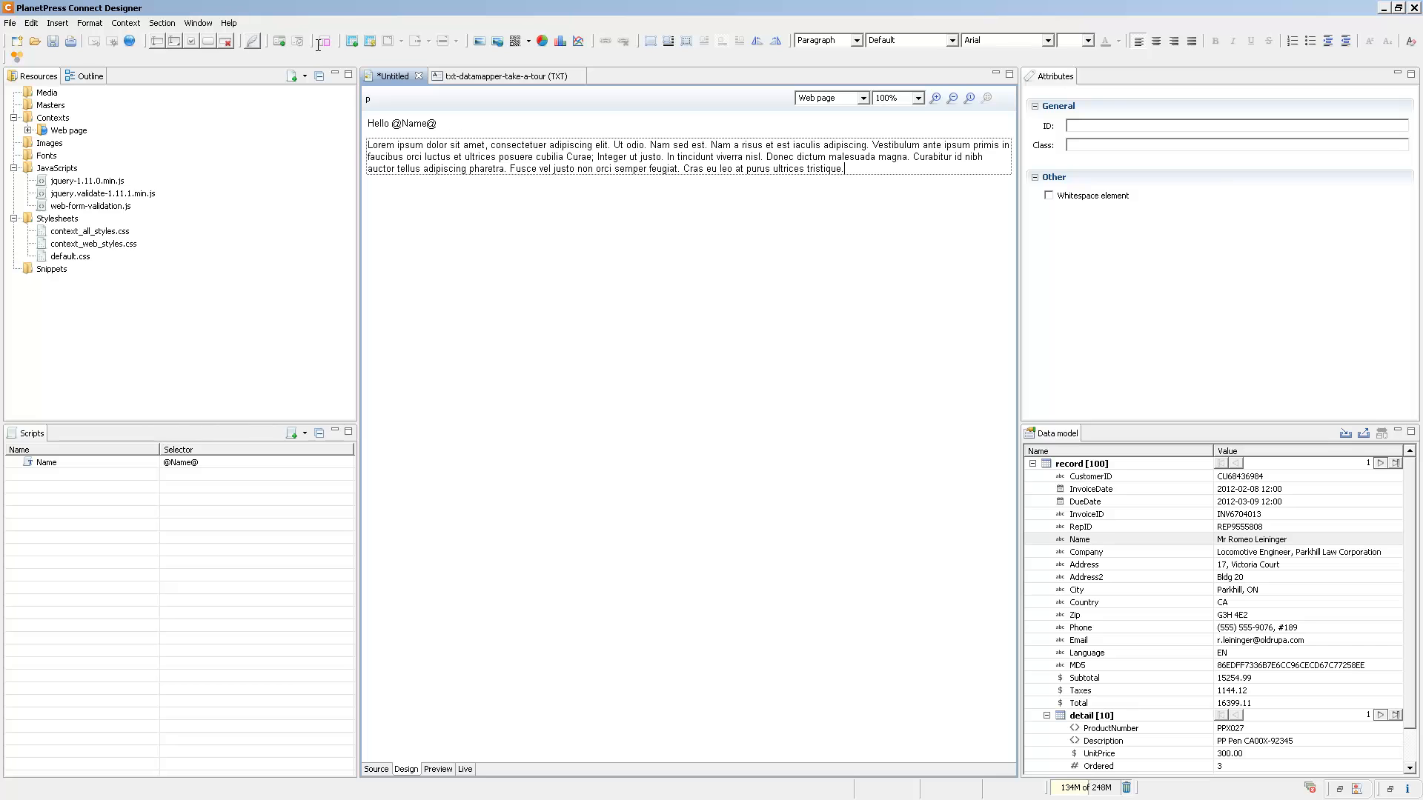
Format the greeting line as Heading 1.
click(371, 124)
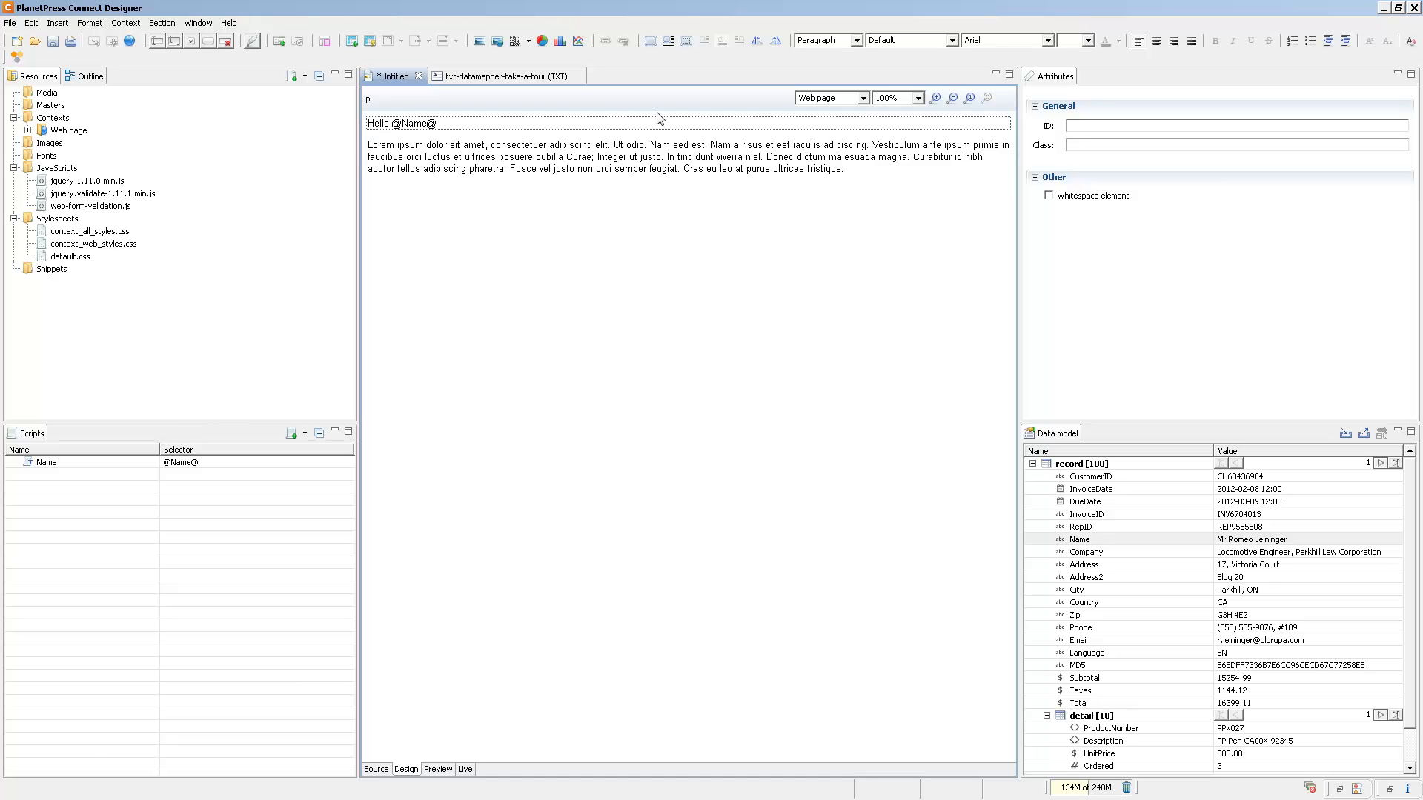
click(857, 40)
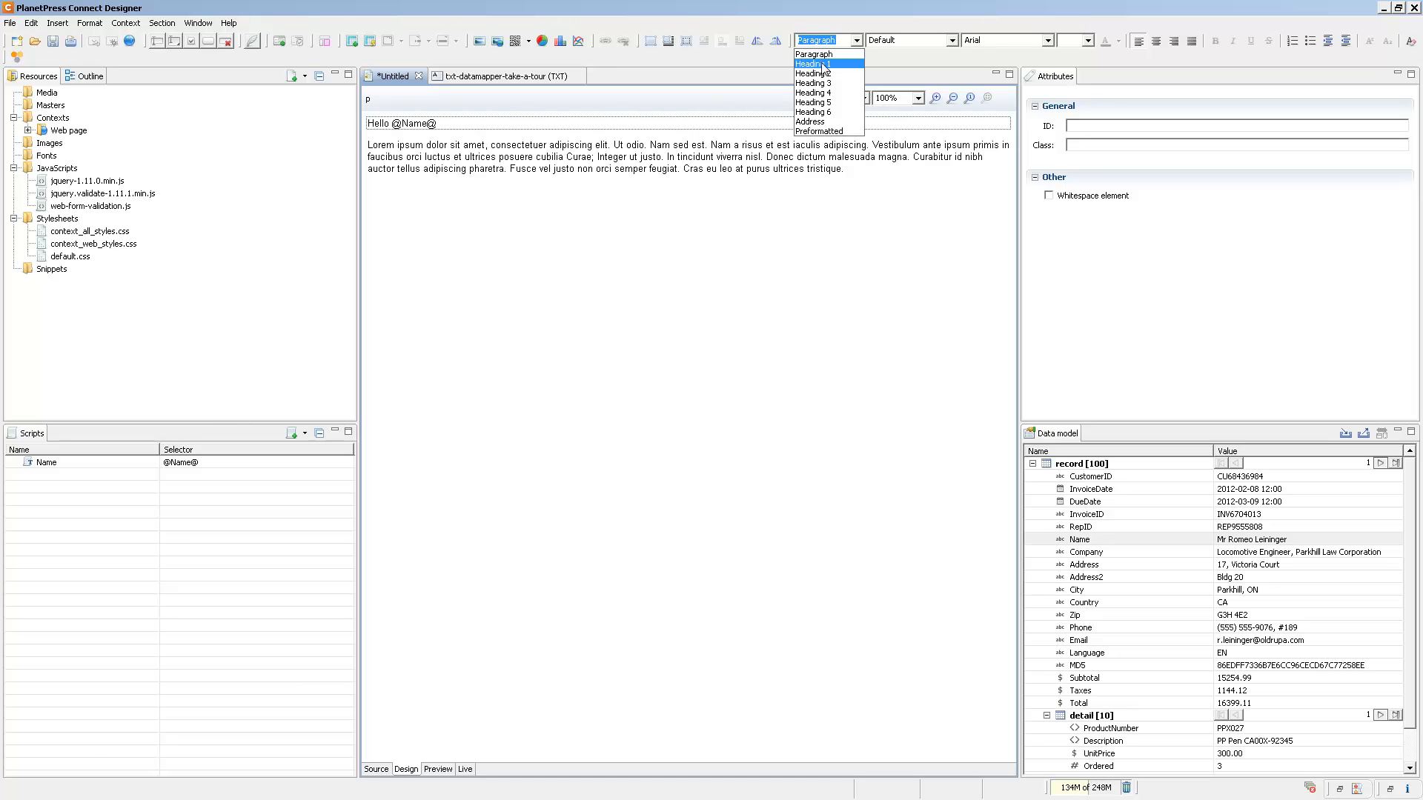
click(822, 64)
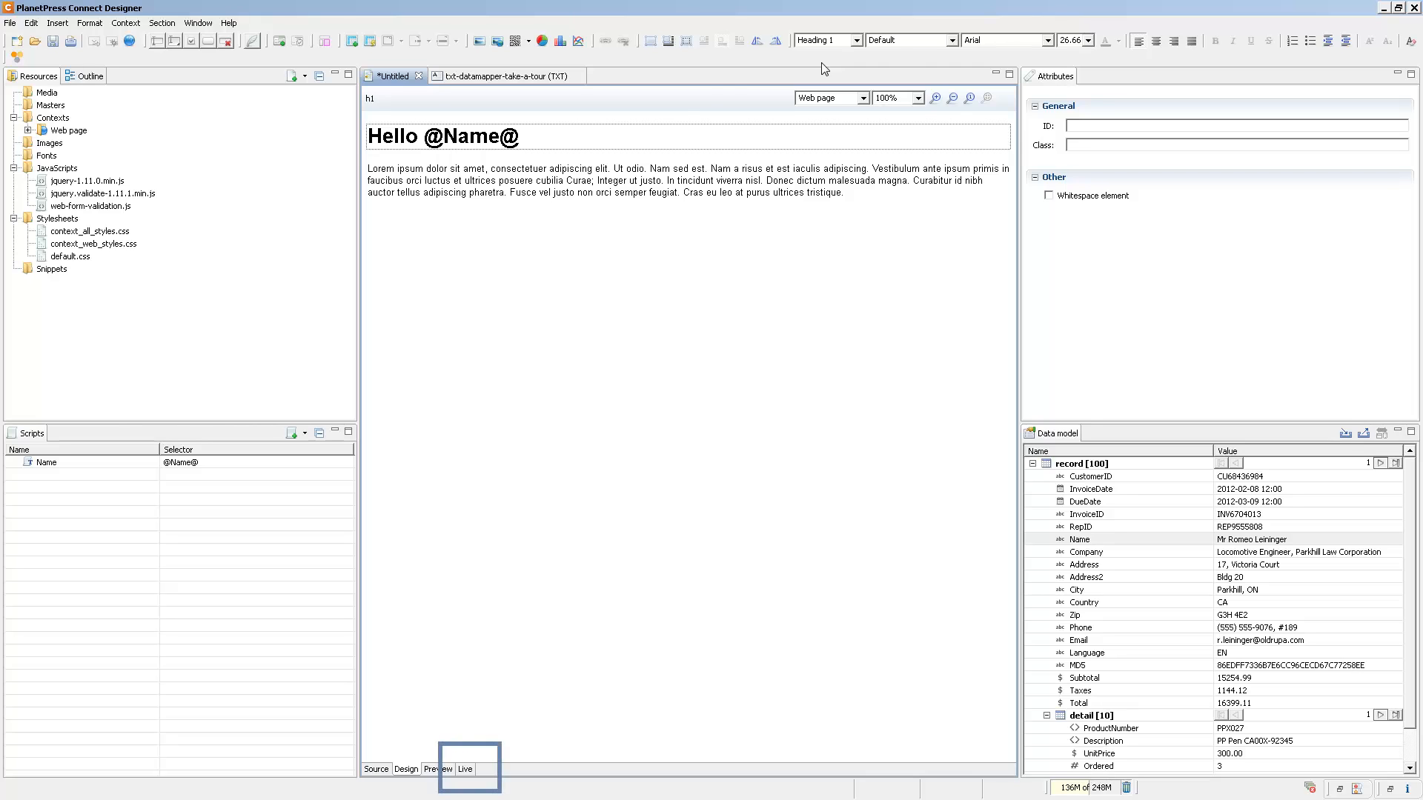
Preview the page with record data, view it as HTML in the web browser, and return to the template.
click(438, 769)
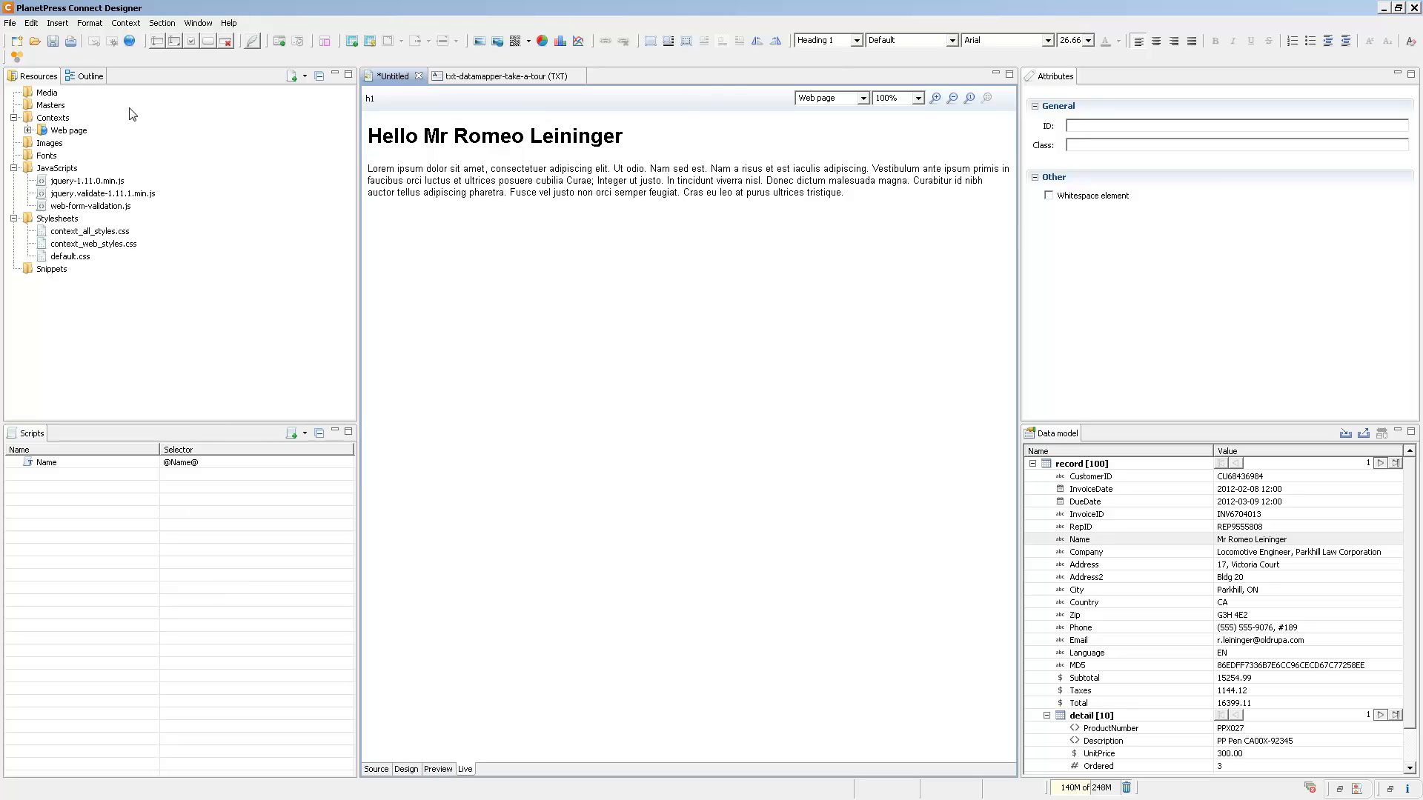
click(130, 43)
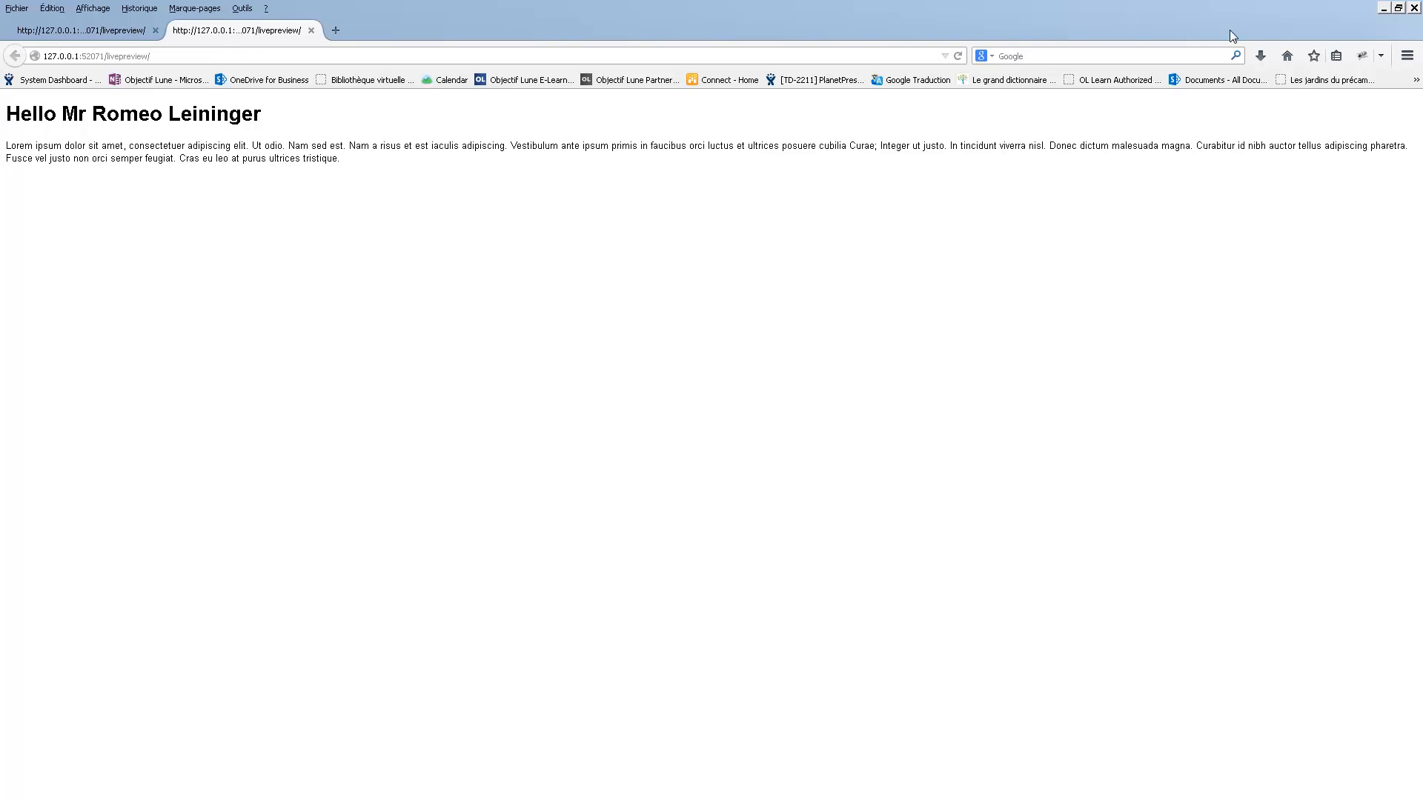
click(1414, 9)
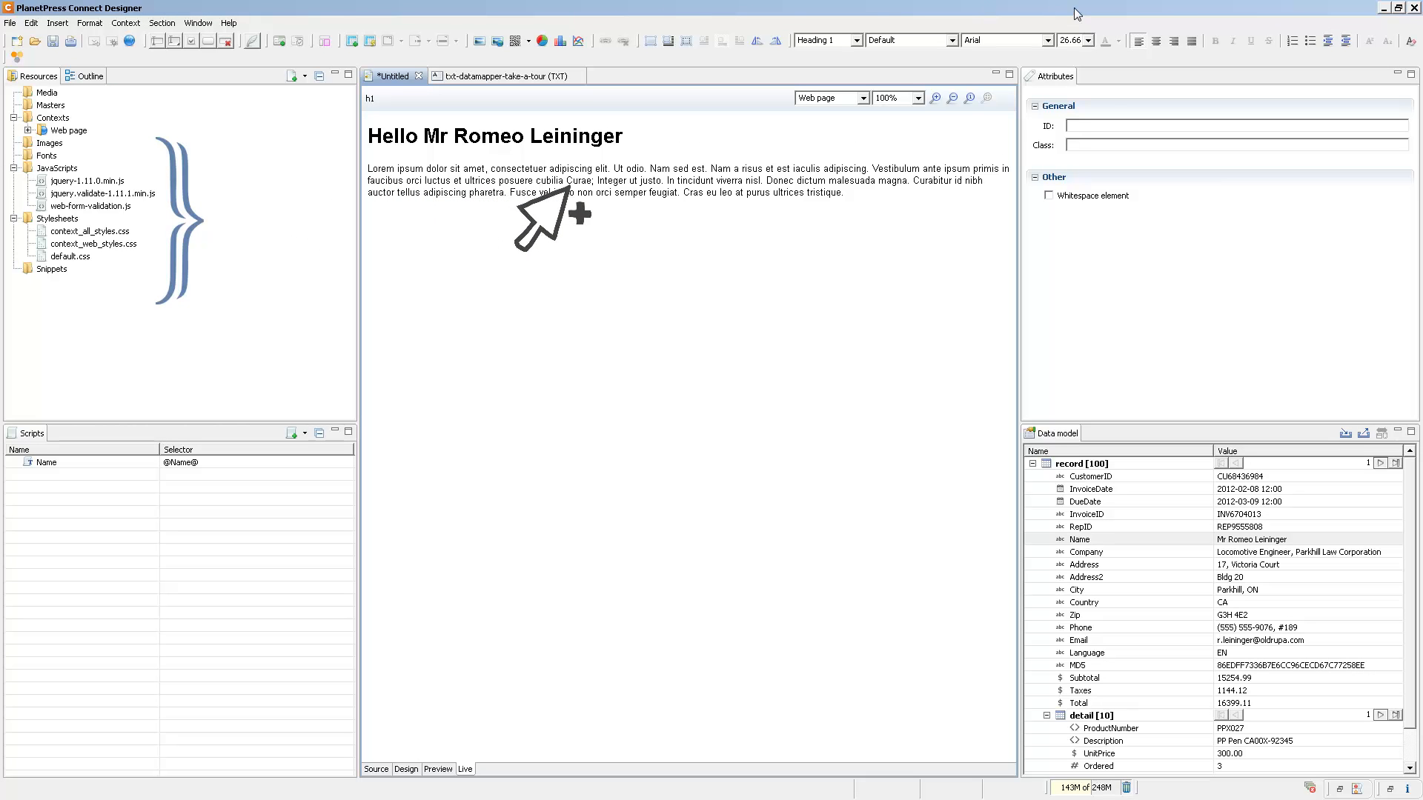
Set Section 1's page title to "This is my title" and its shortcut icon to Images/favicon.ico in the web section properties.
click(28, 131)
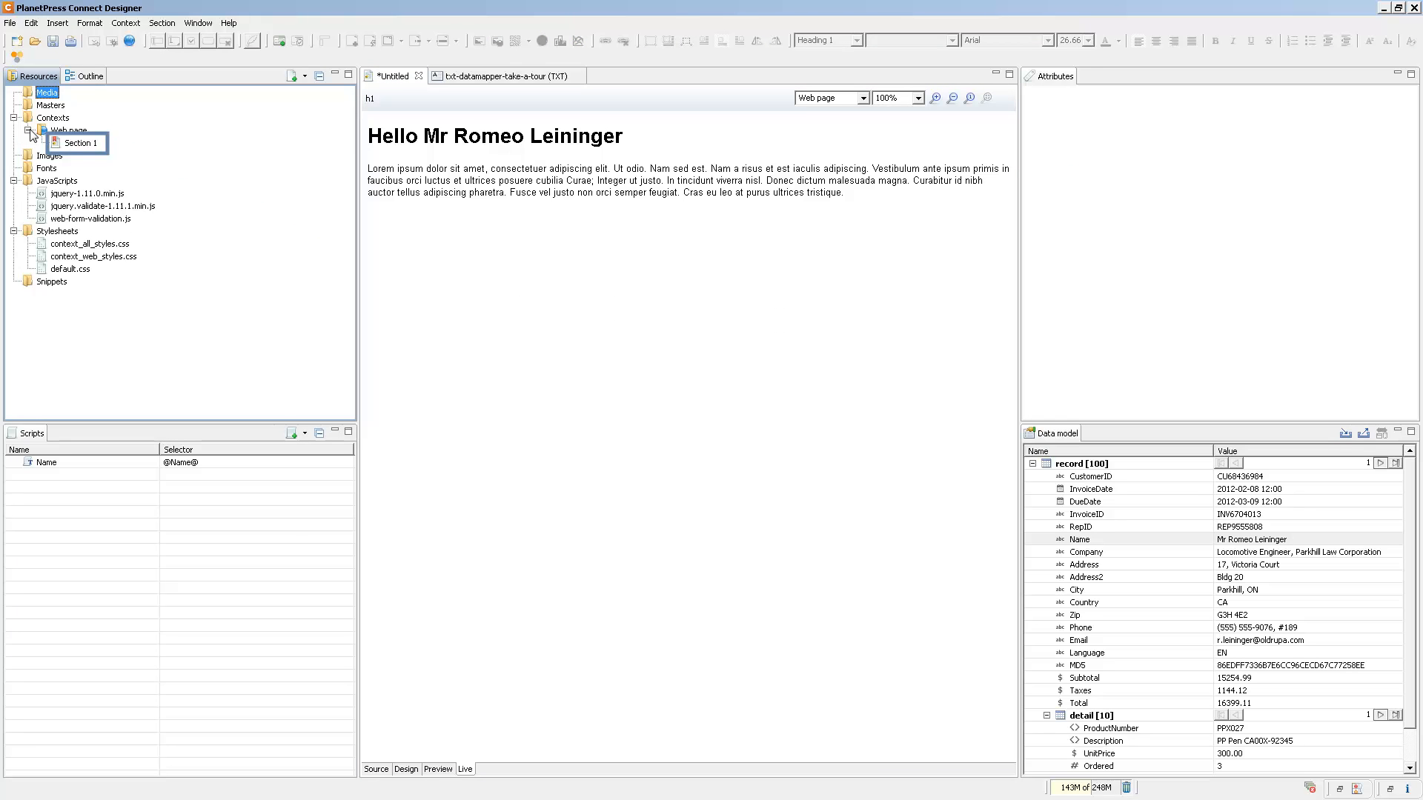
right_click(79, 144)
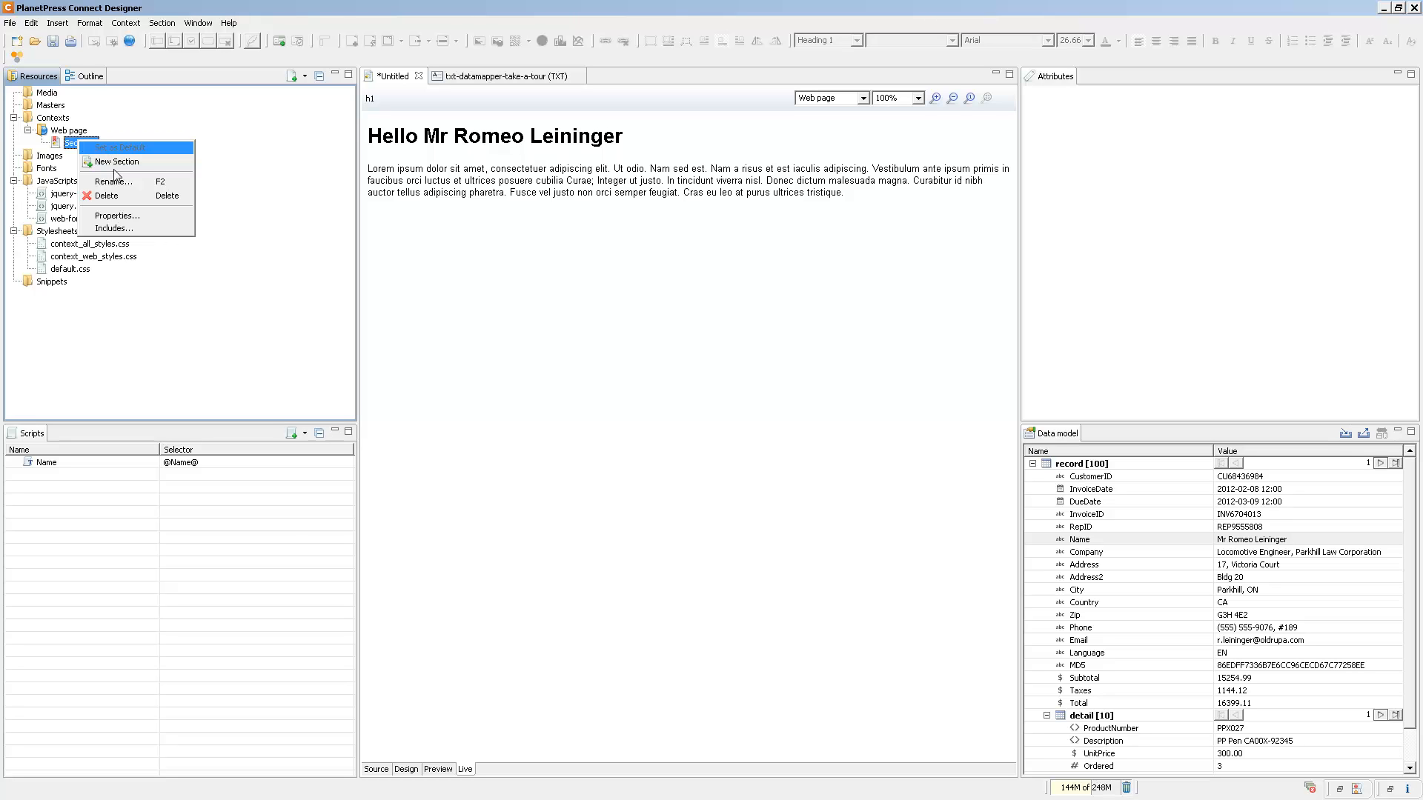
click(122, 217)
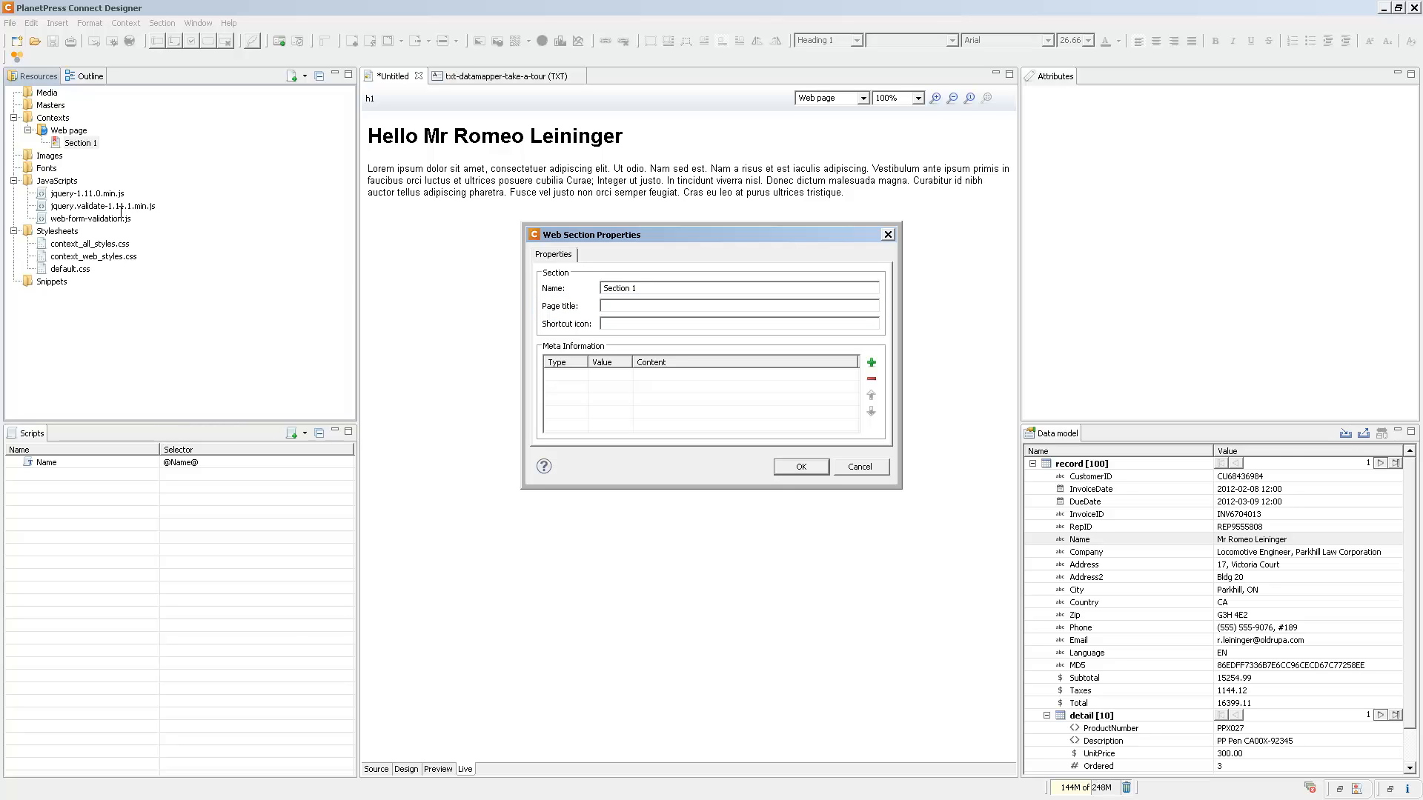
click(715, 305)
text(Thi sis my title)
key(Tab)
text(Images/favicon.ico)
click(811, 468)
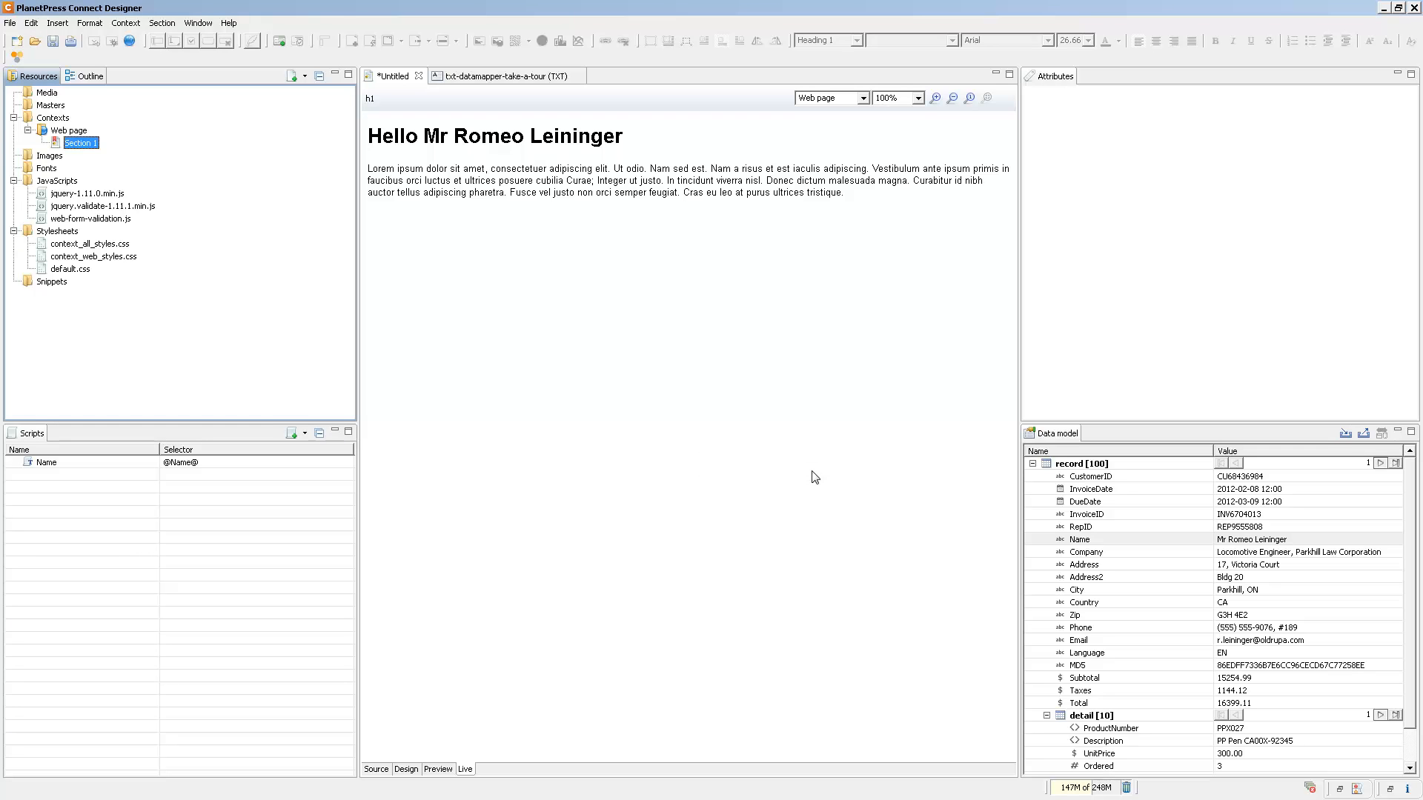
Review the stylesheets and JavaScript files included in Section 1.
right_click(78, 148)
click(118, 232)
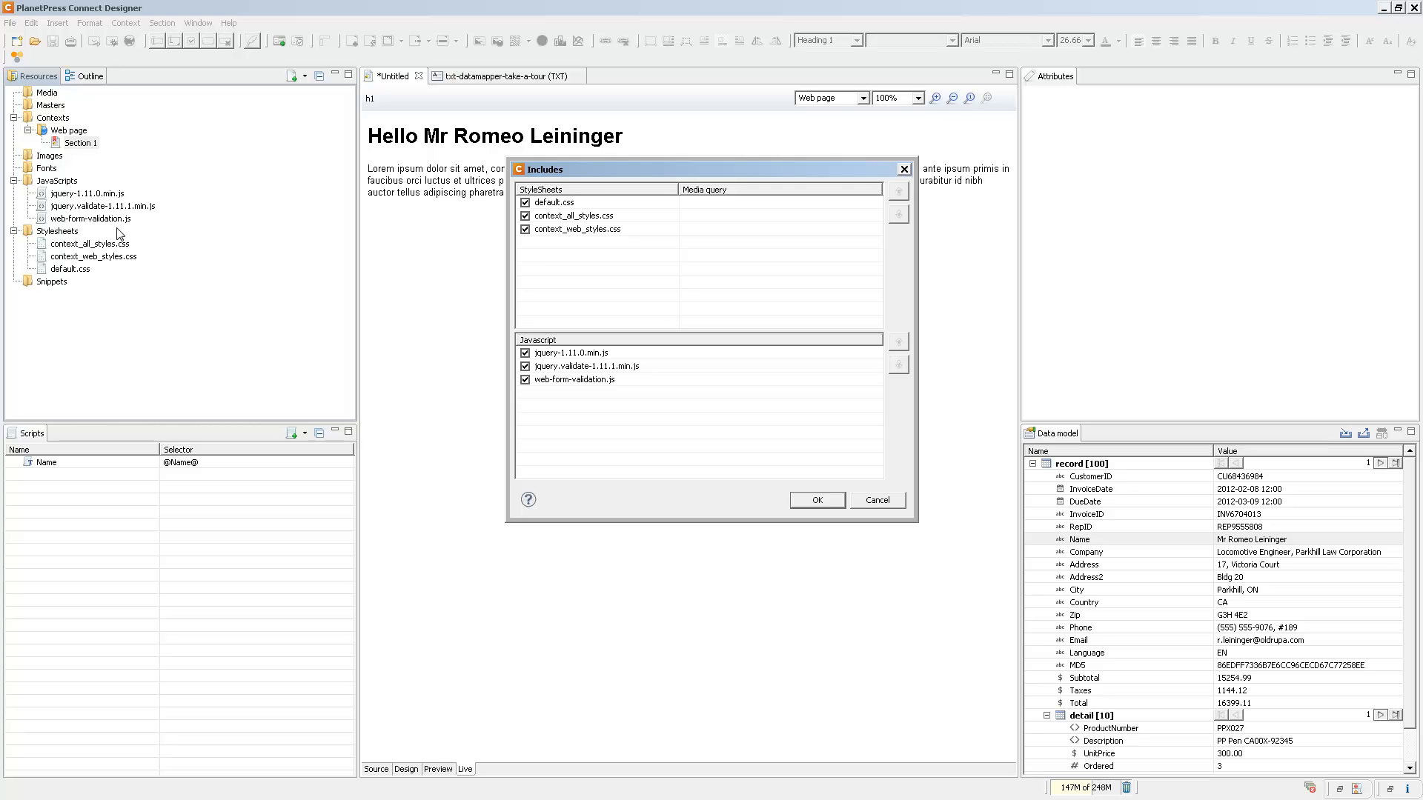
click(816, 500)
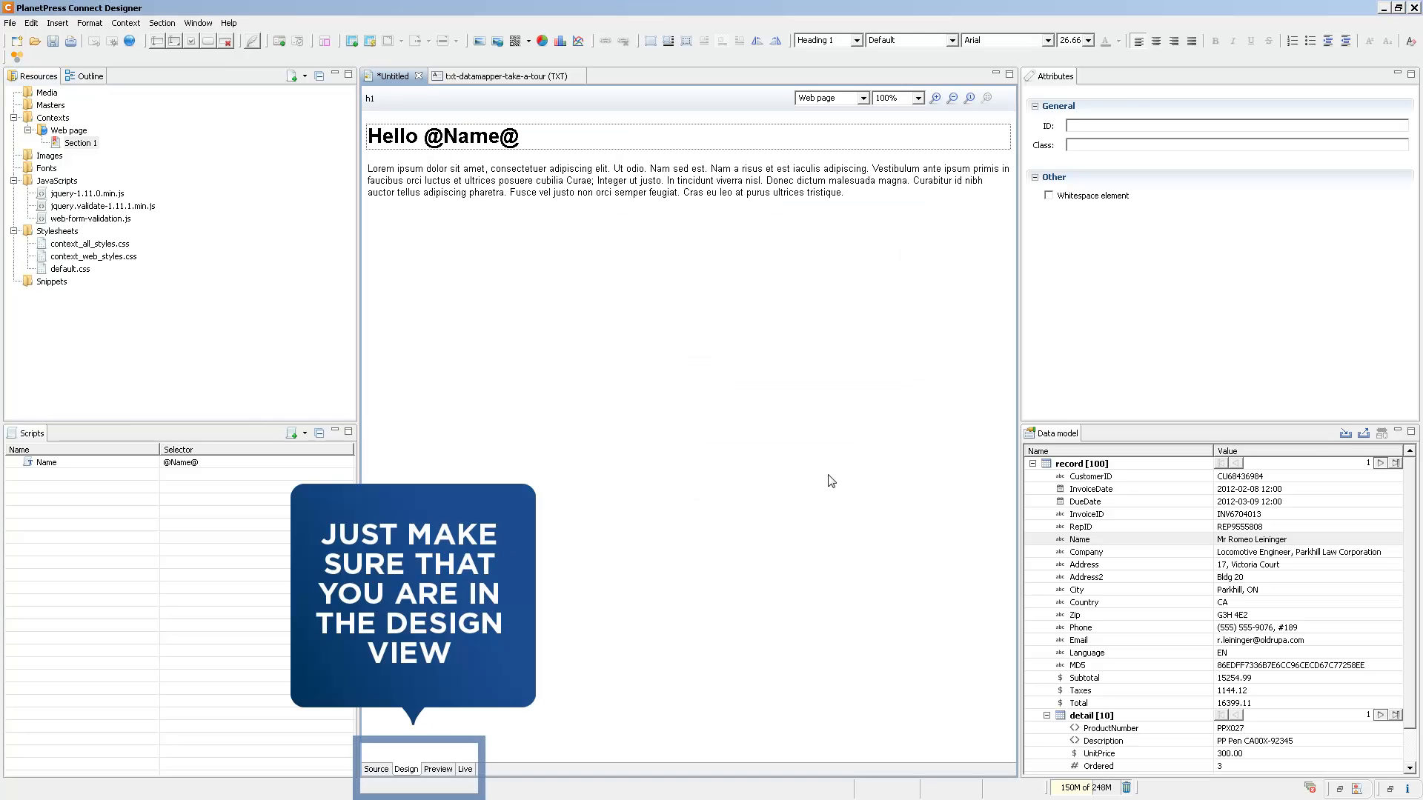
Start a new form in an empty paragraph below the lorem ipsum text, with the action set to /formprocessing.
click(851, 196)
key(Return)
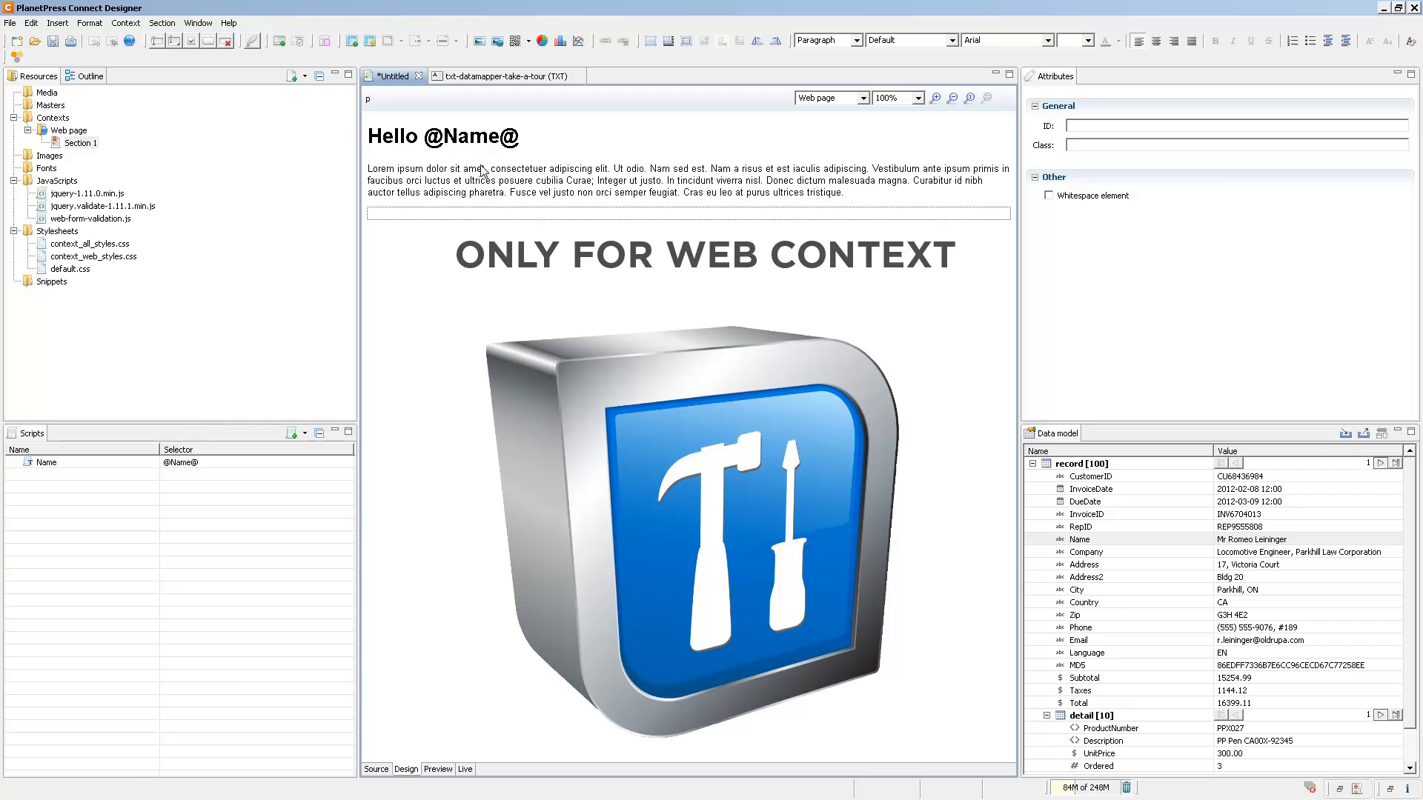
click(278, 42)
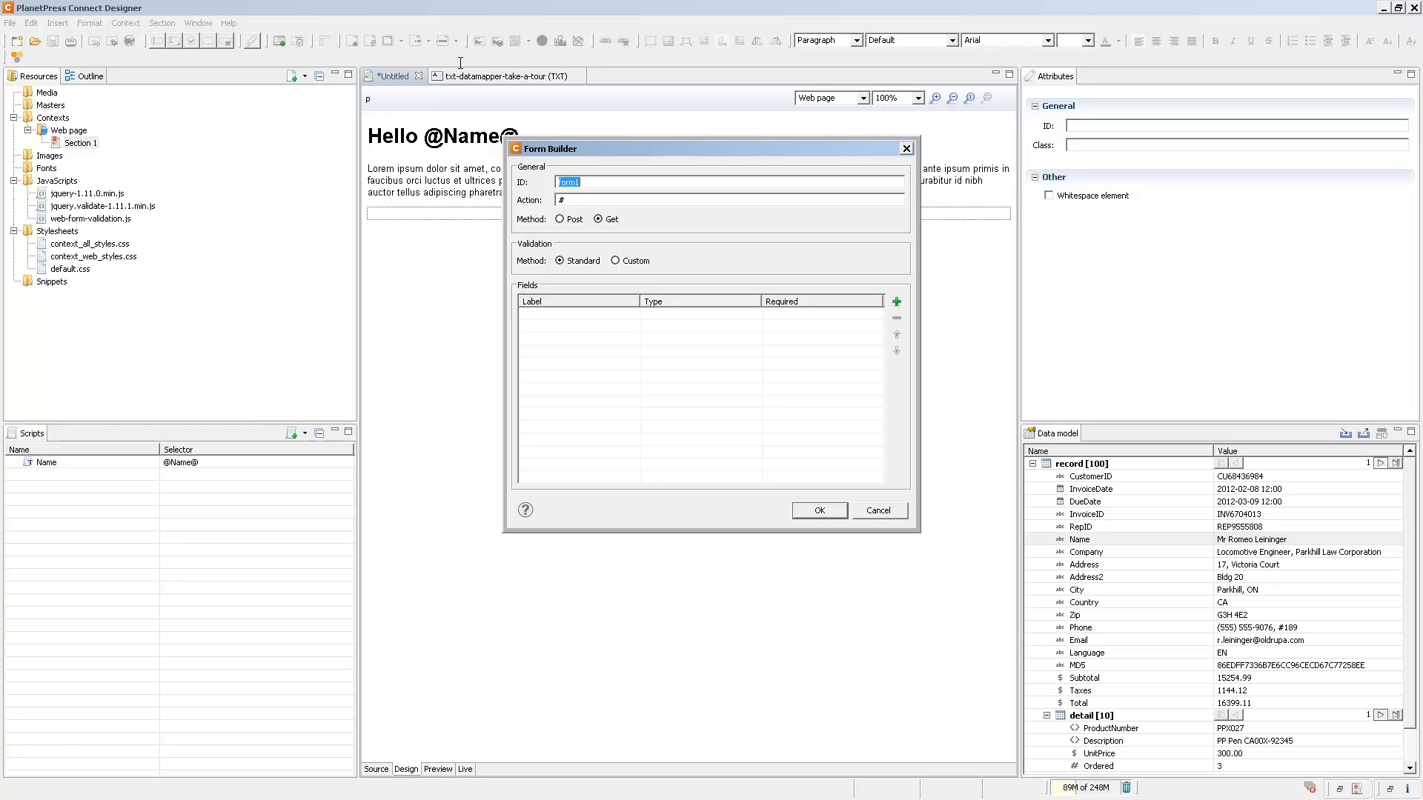
click(577, 201)
text(formprocessing)
Add an e-mail field to the form with its default settings.
click(897, 302)
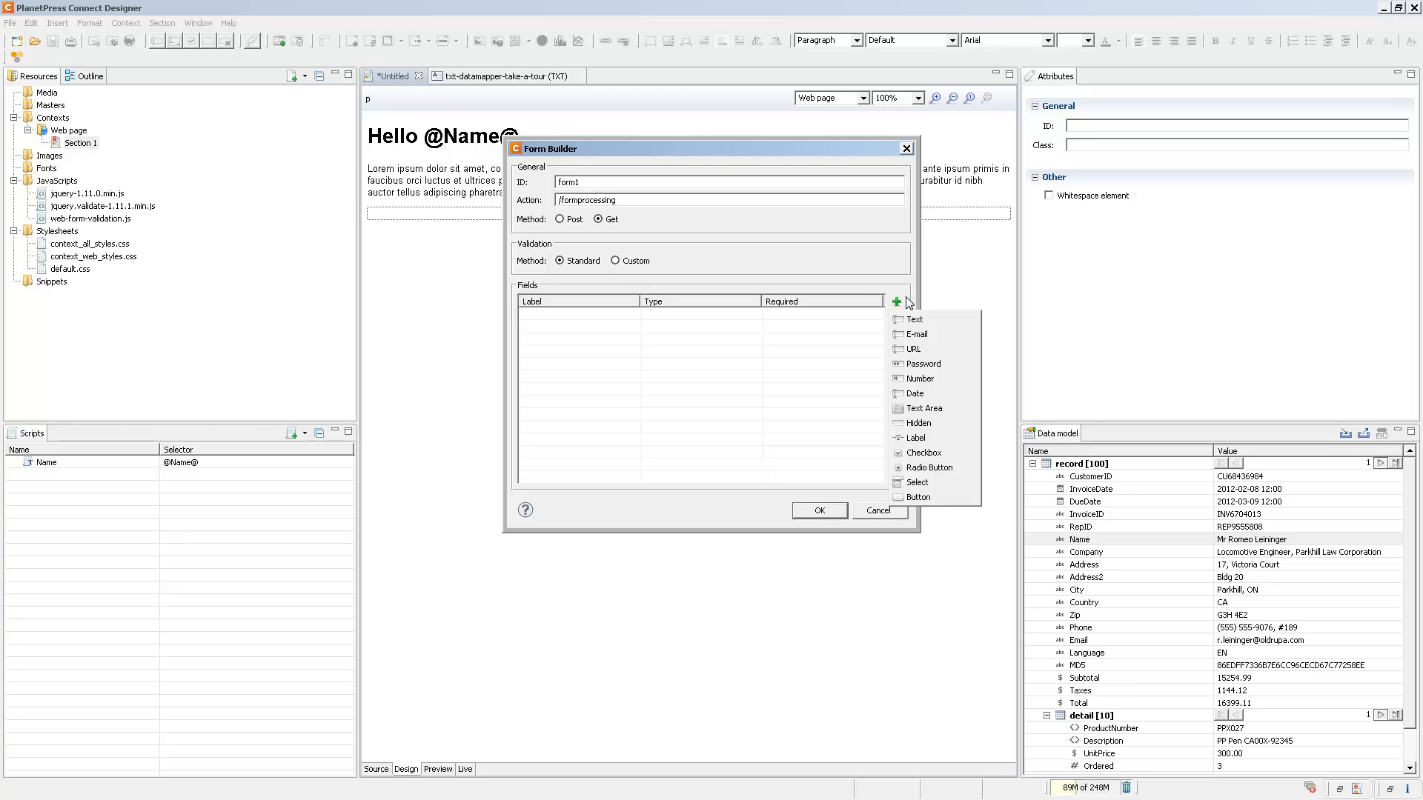
click(925, 330)
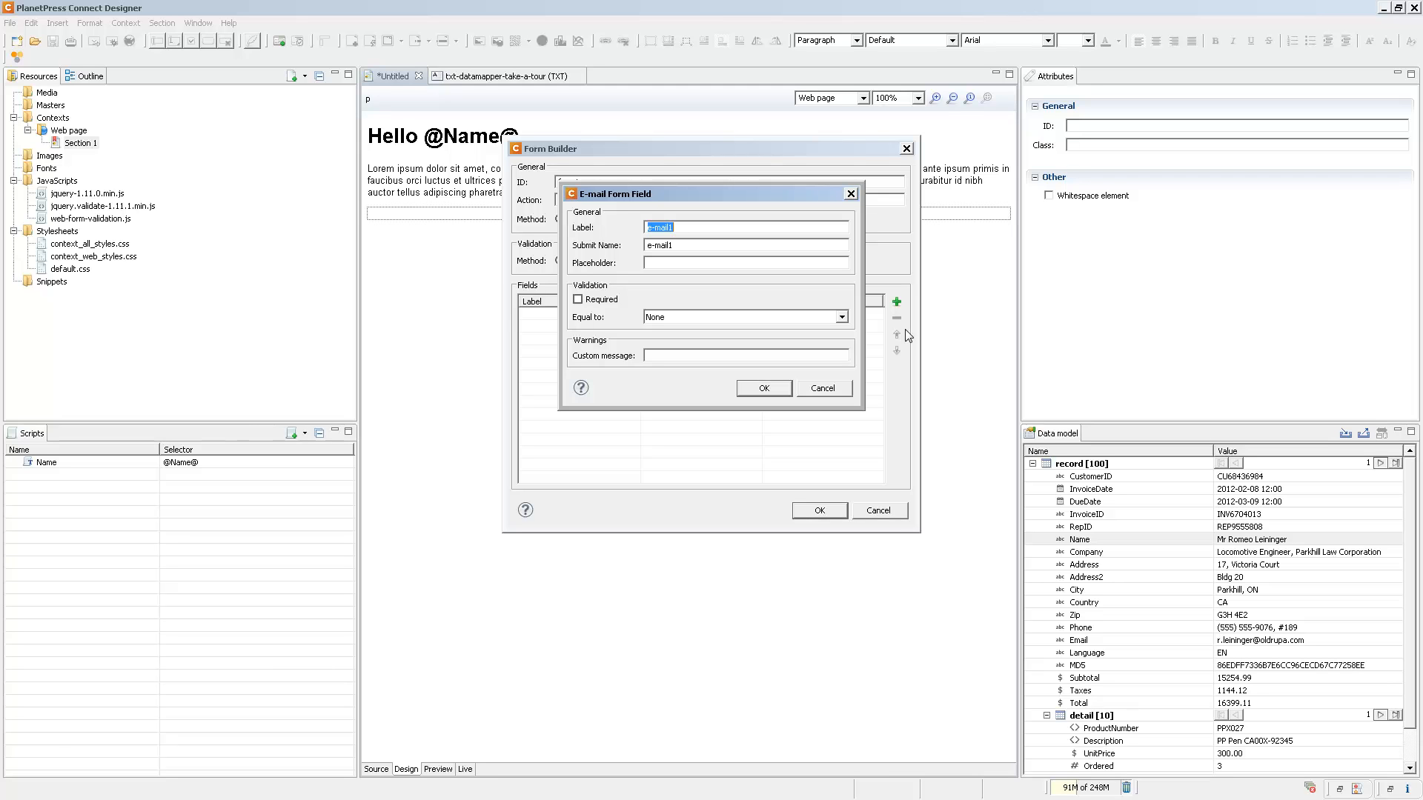
click(774, 389)
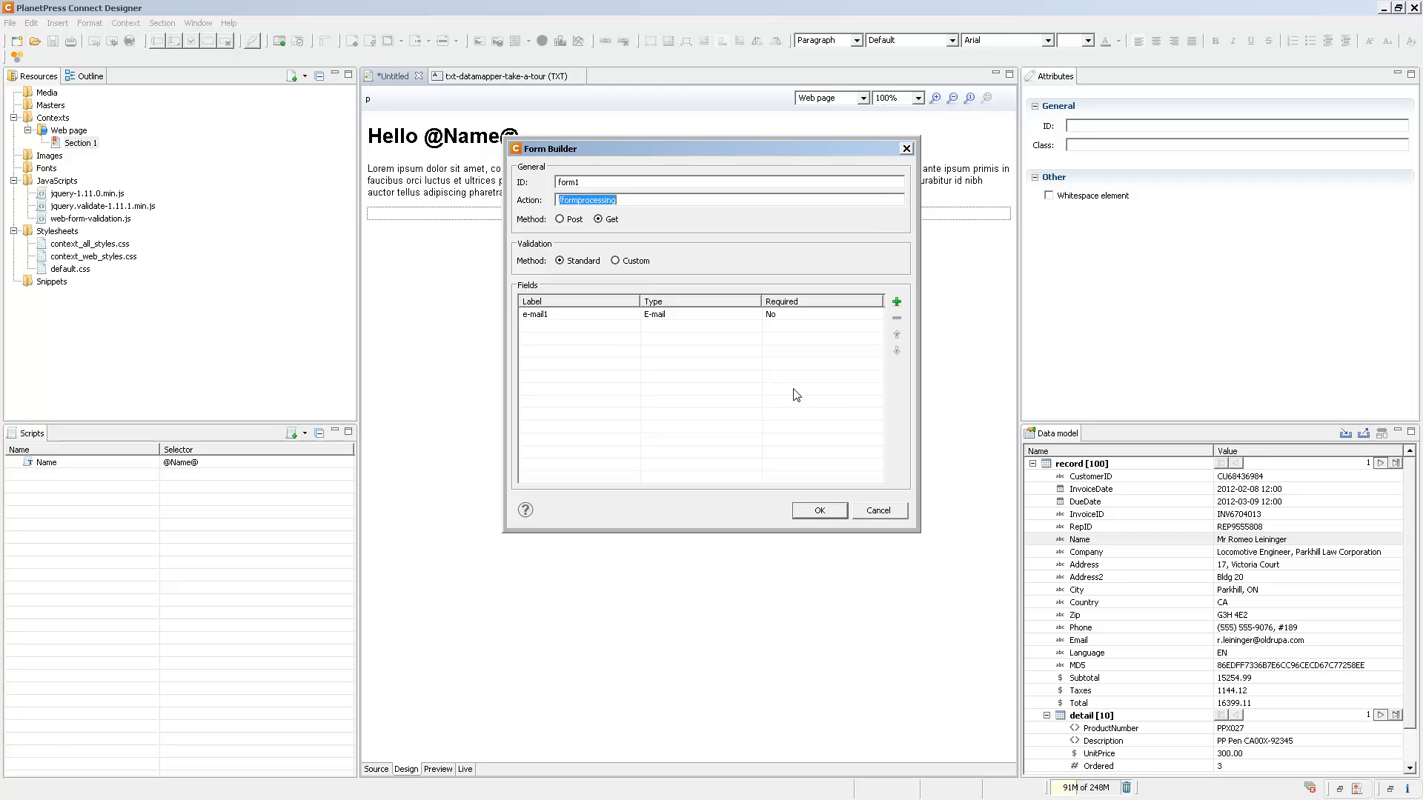
Add a second e-mail field that is required and must be equal to e-mail1.
click(897, 302)
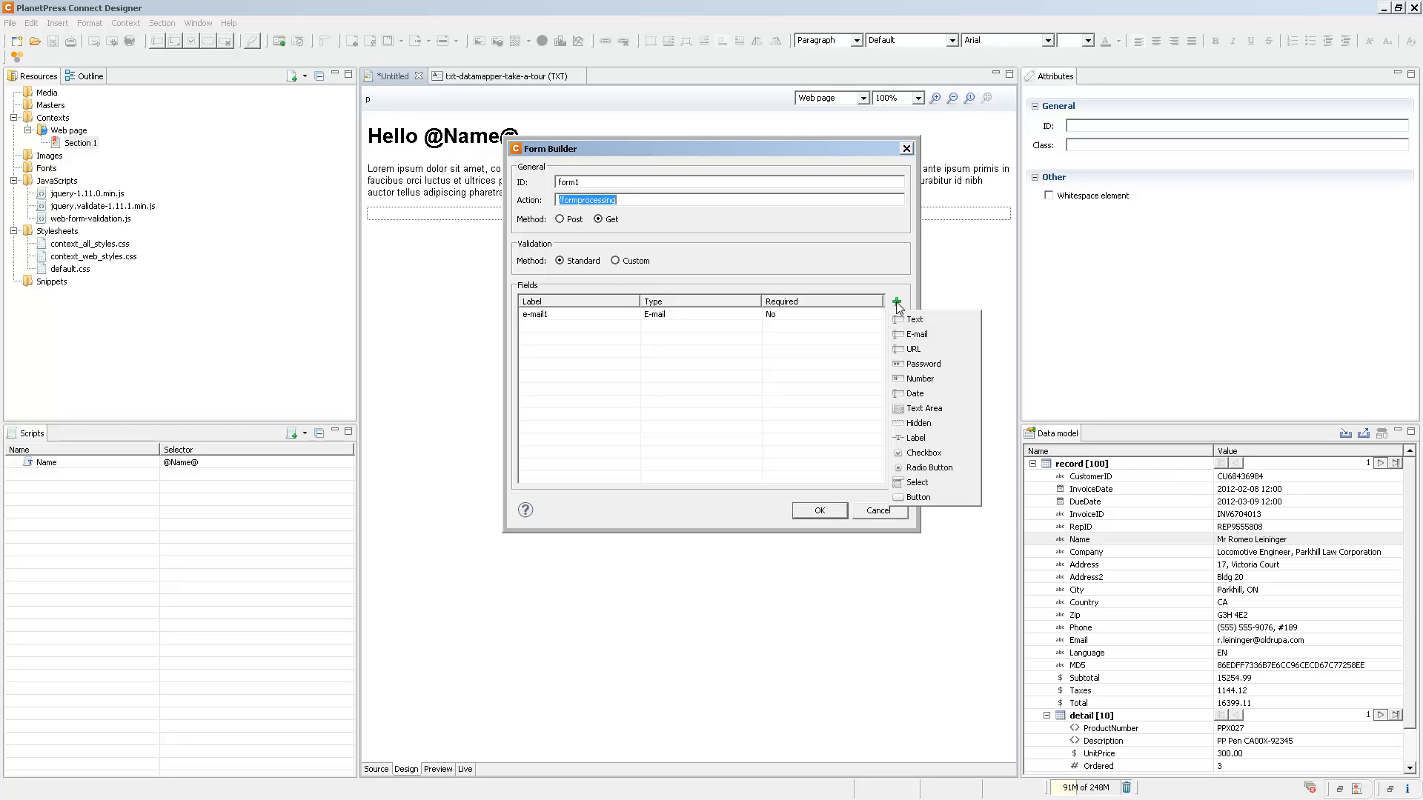
click(916, 335)
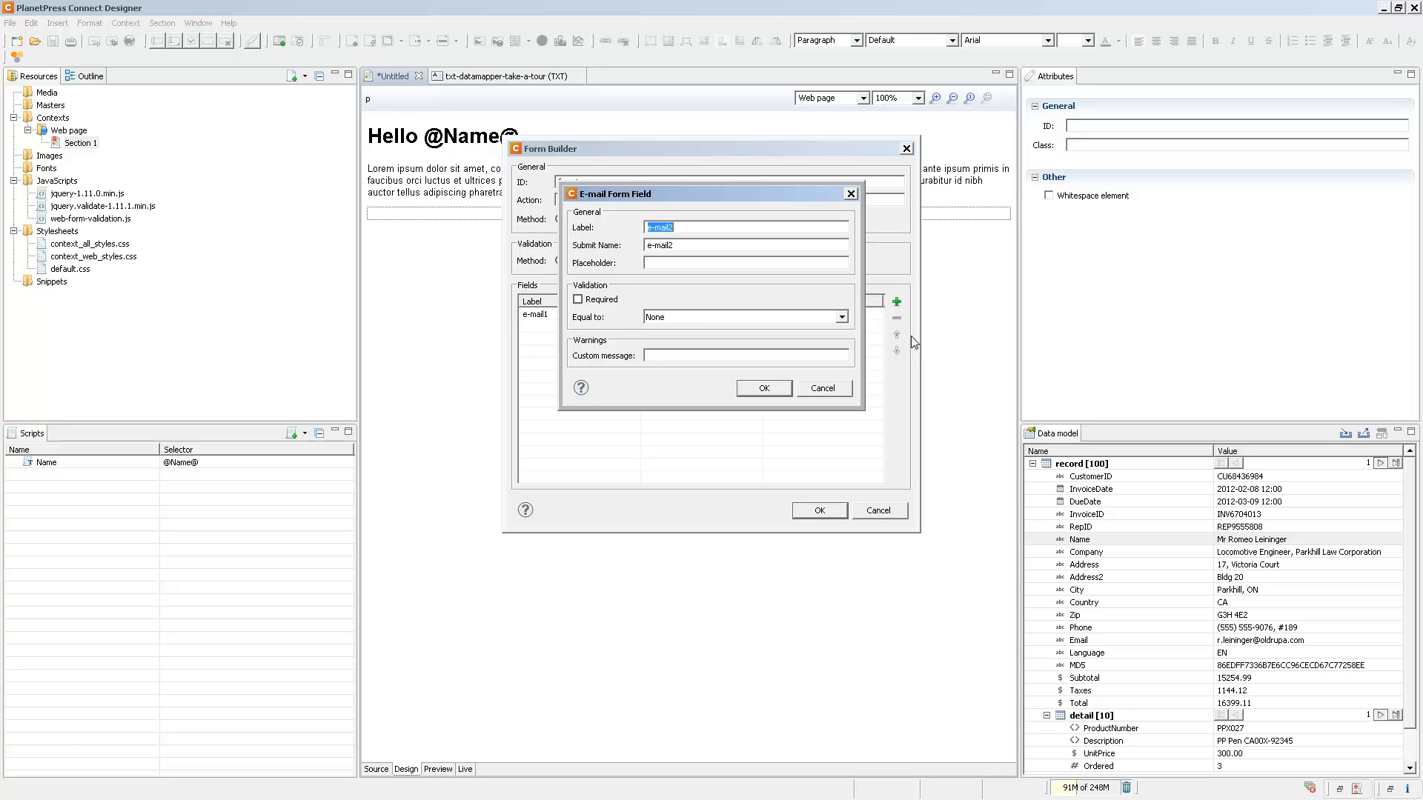
click(597, 302)
click(808, 320)
click(676, 337)
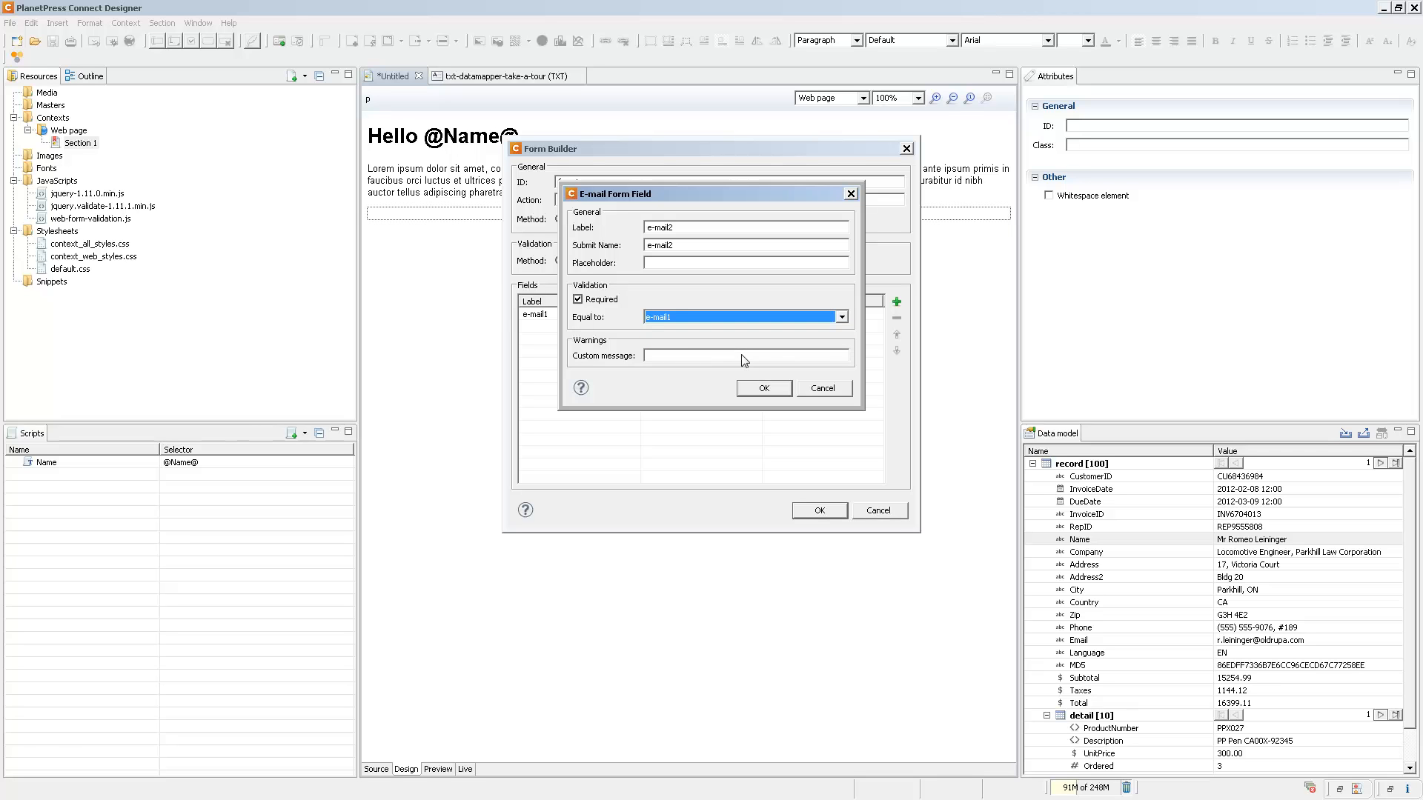
click(756, 391)
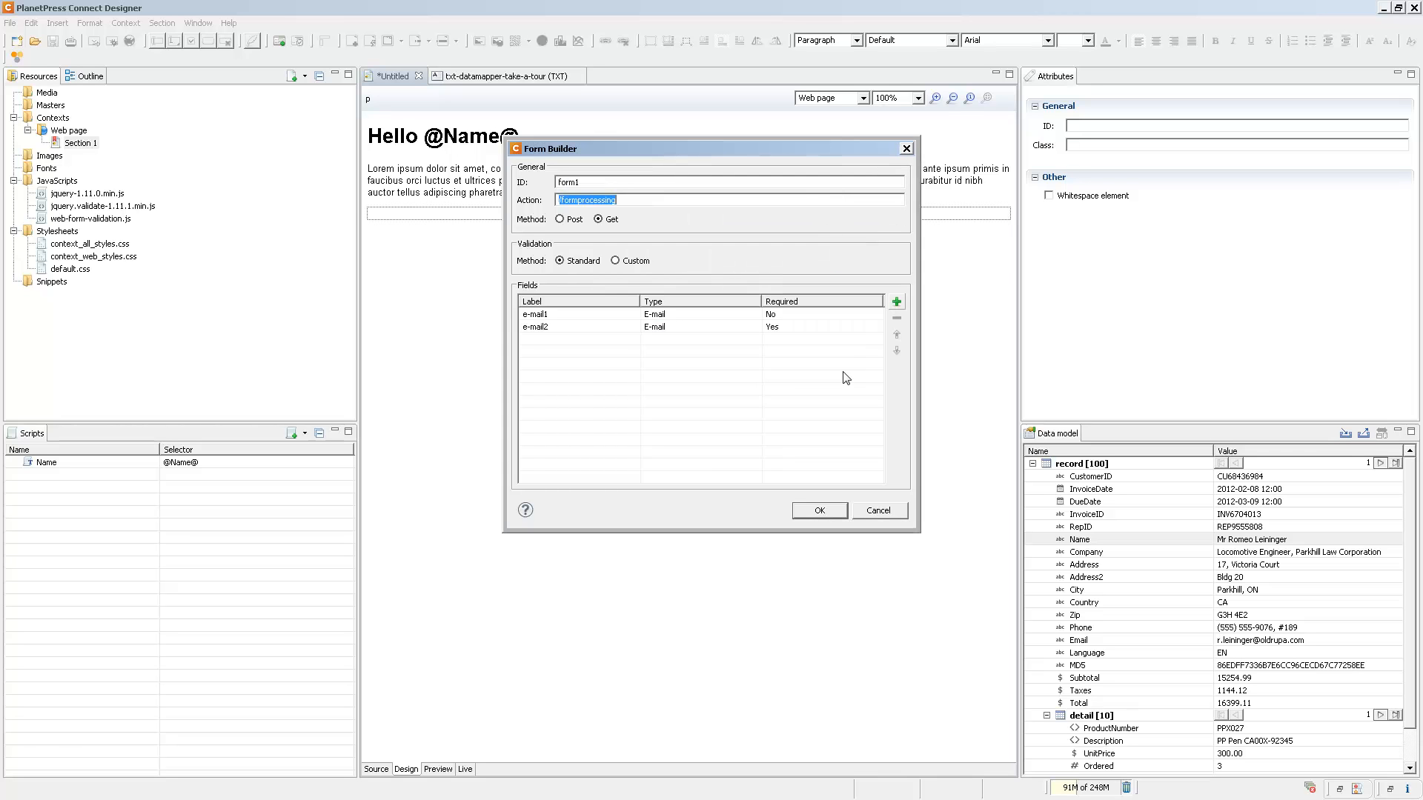
Add a text field with placeholder "Enter Your Name", warning "That name doesn't seem to be valid, buddy.", minimum length 3 and maximum length 50.
click(895, 301)
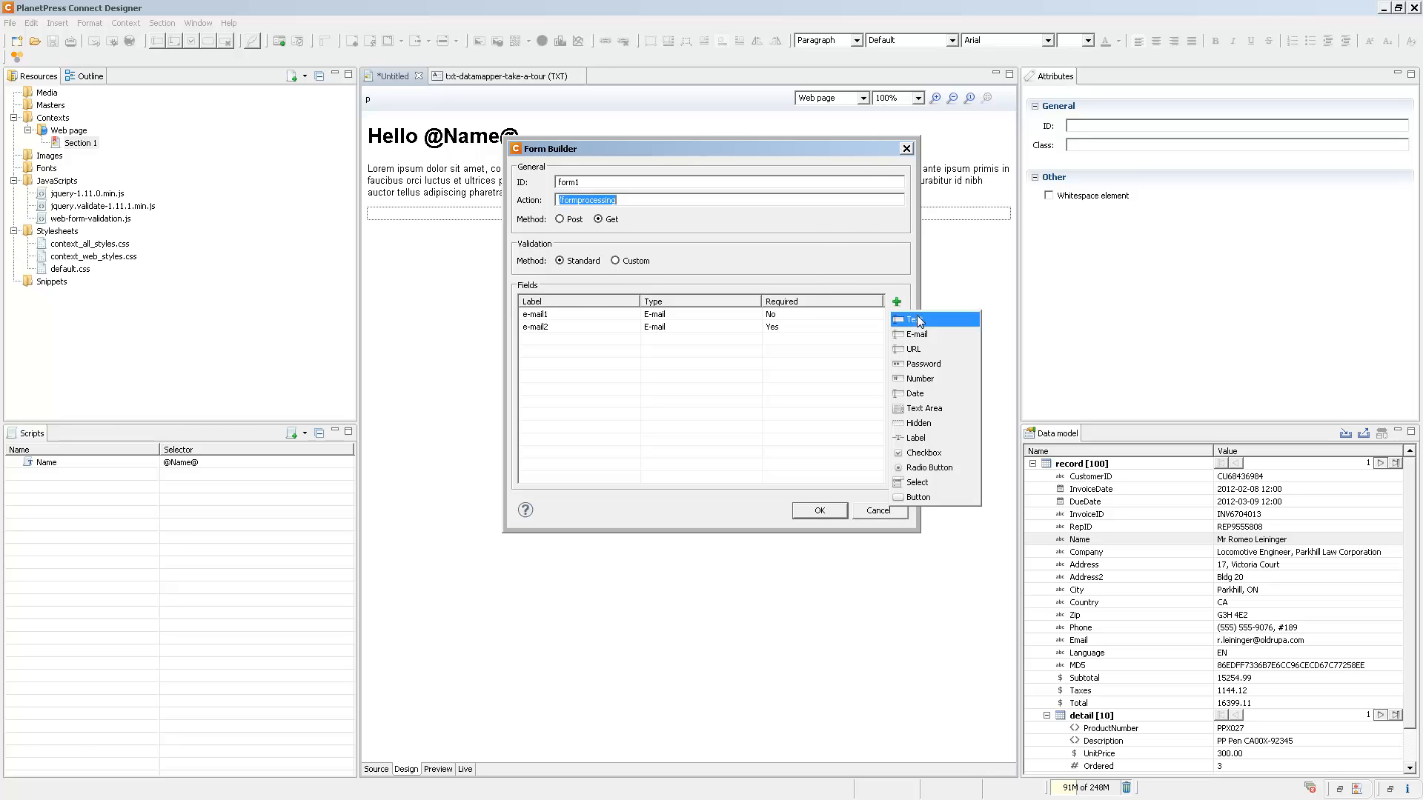
click(919, 319)
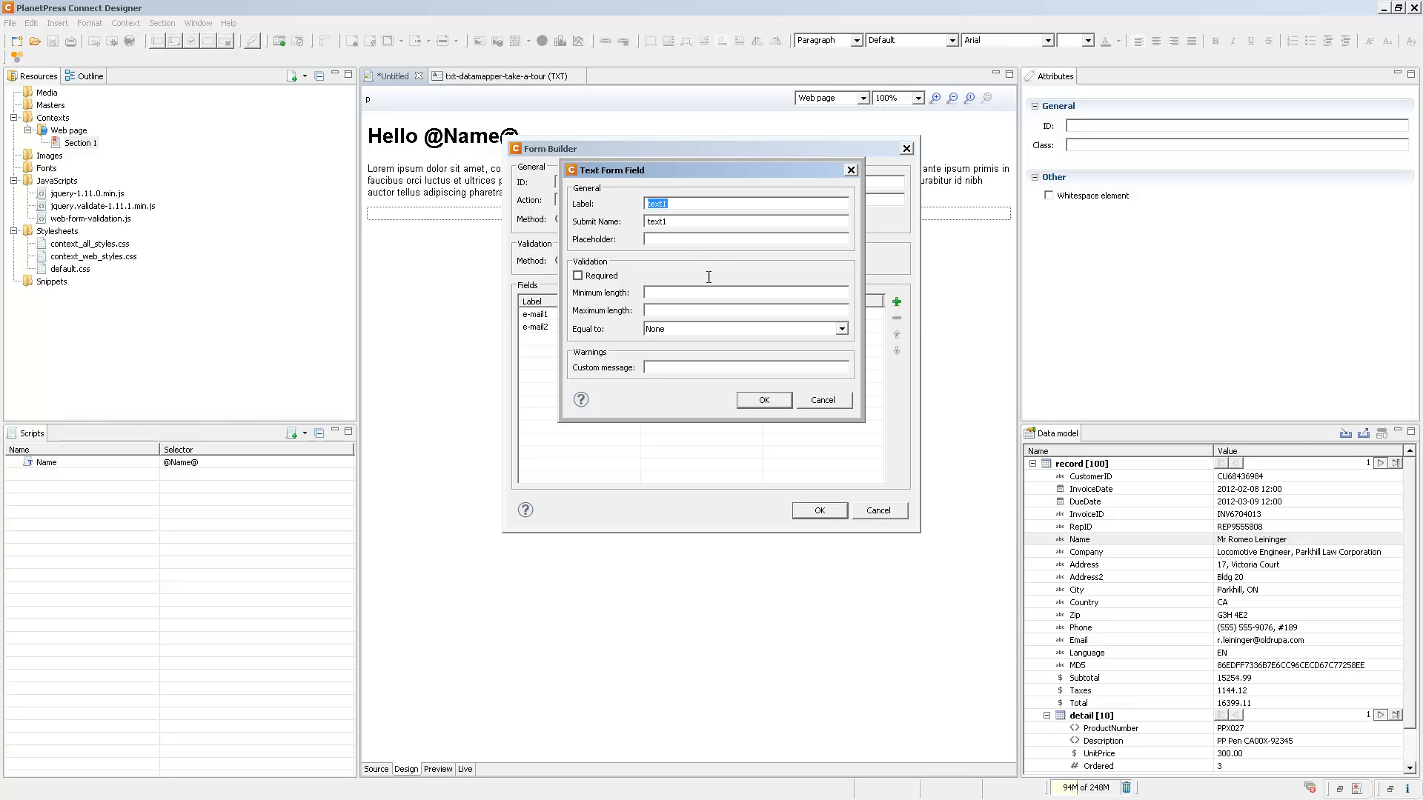
click(686, 237)
text(Enter Your Nam)
text(That name doesn't seem )
text(to be valid, buddy.)
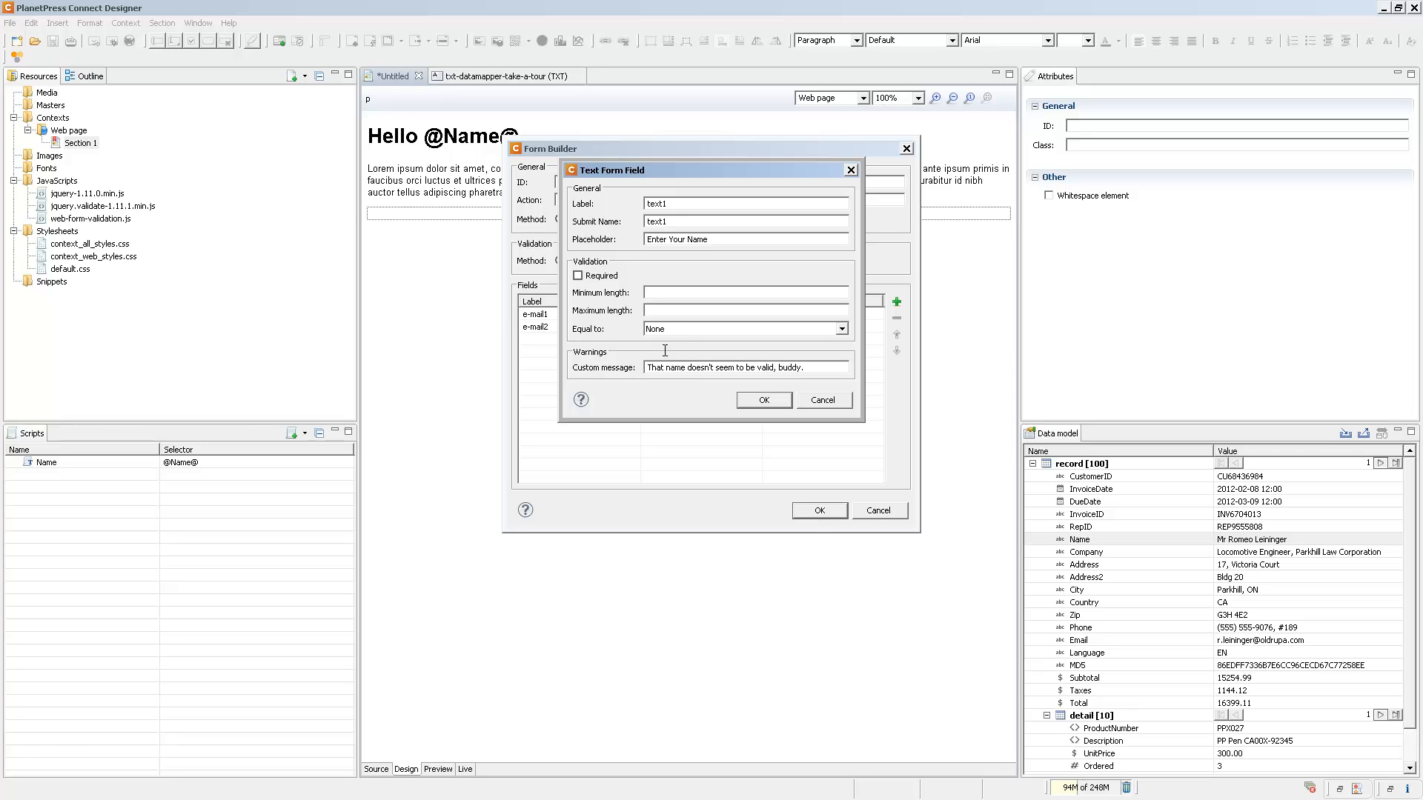
text(3)
click(659, 314)
text(50)
click(762, 400)
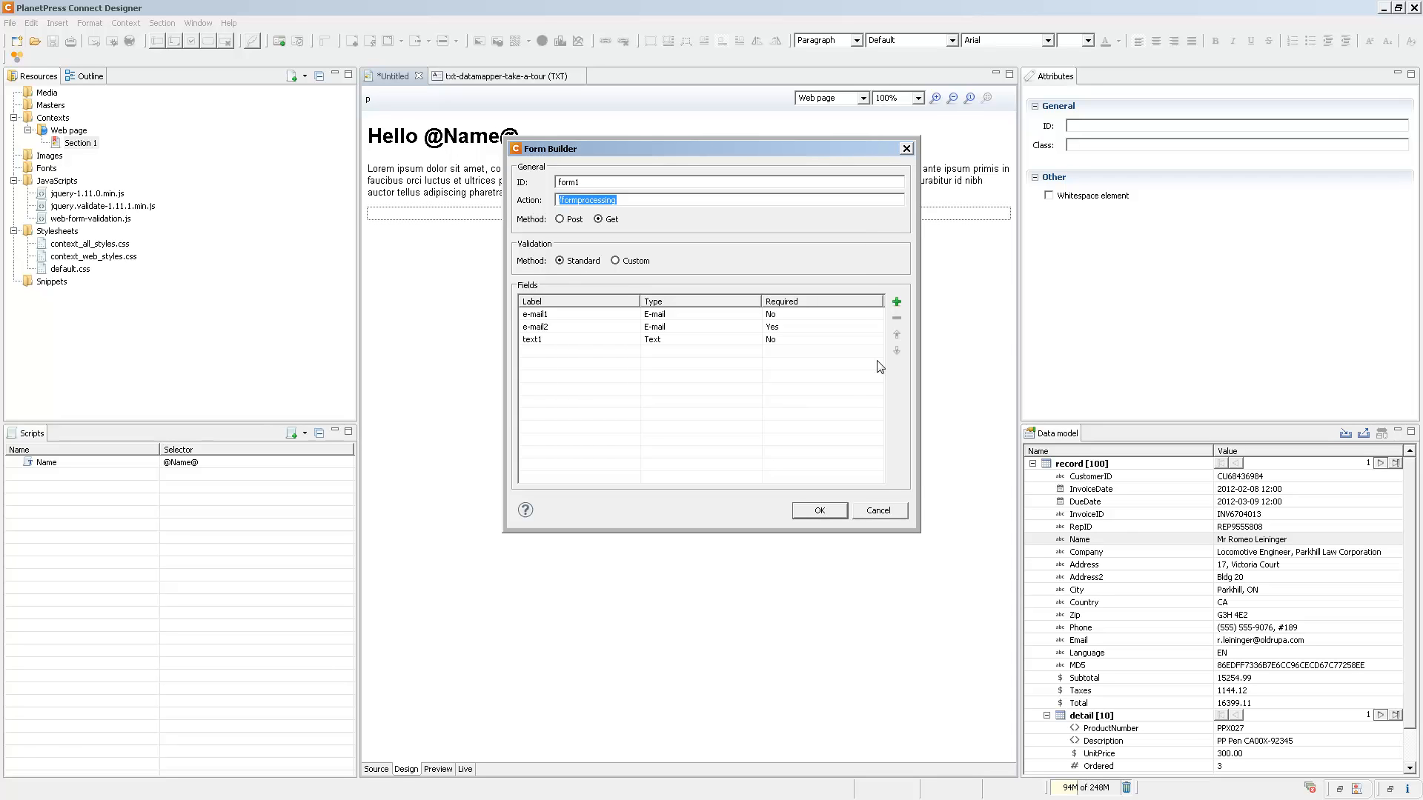
Add a date field to the form with its default settings.
click(897, 303)
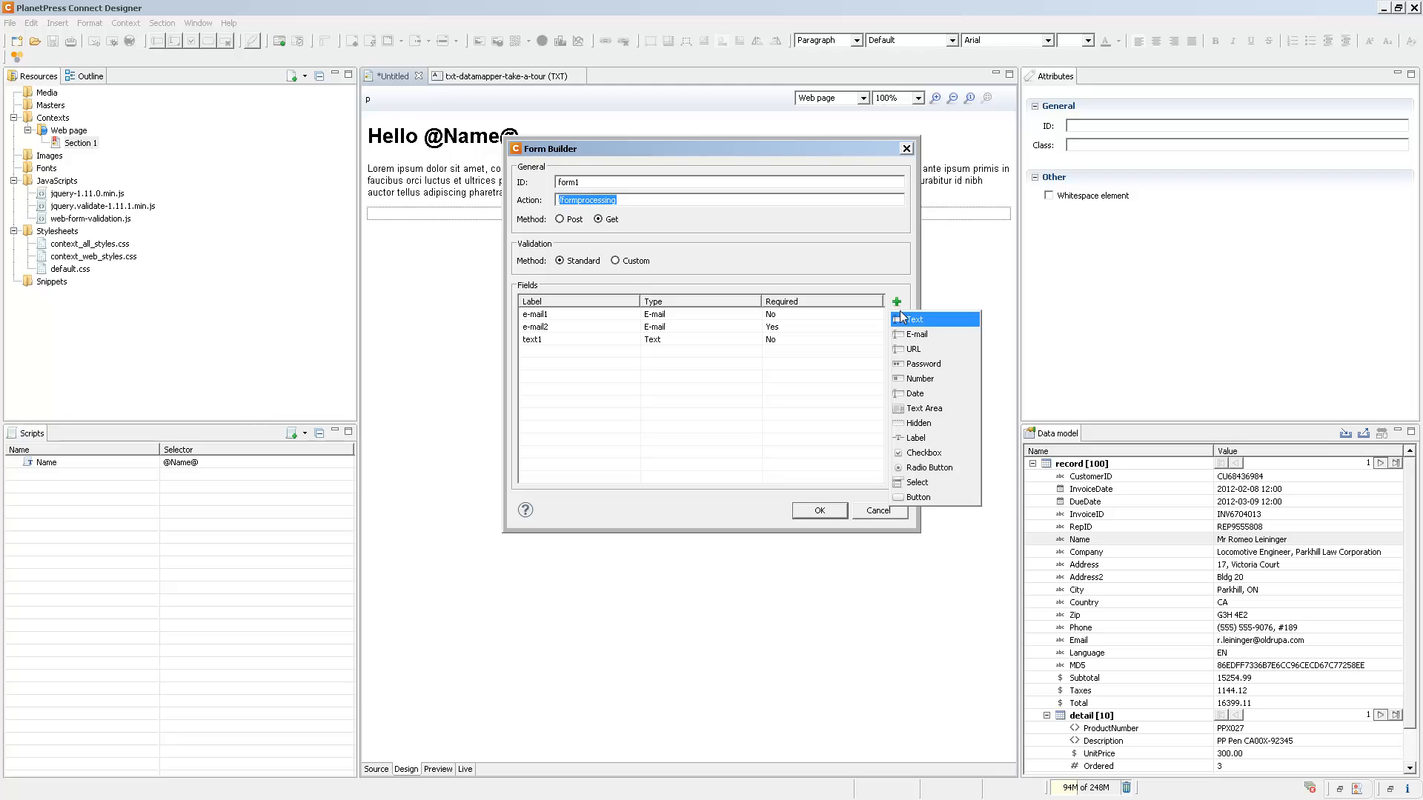
click(915, 394)
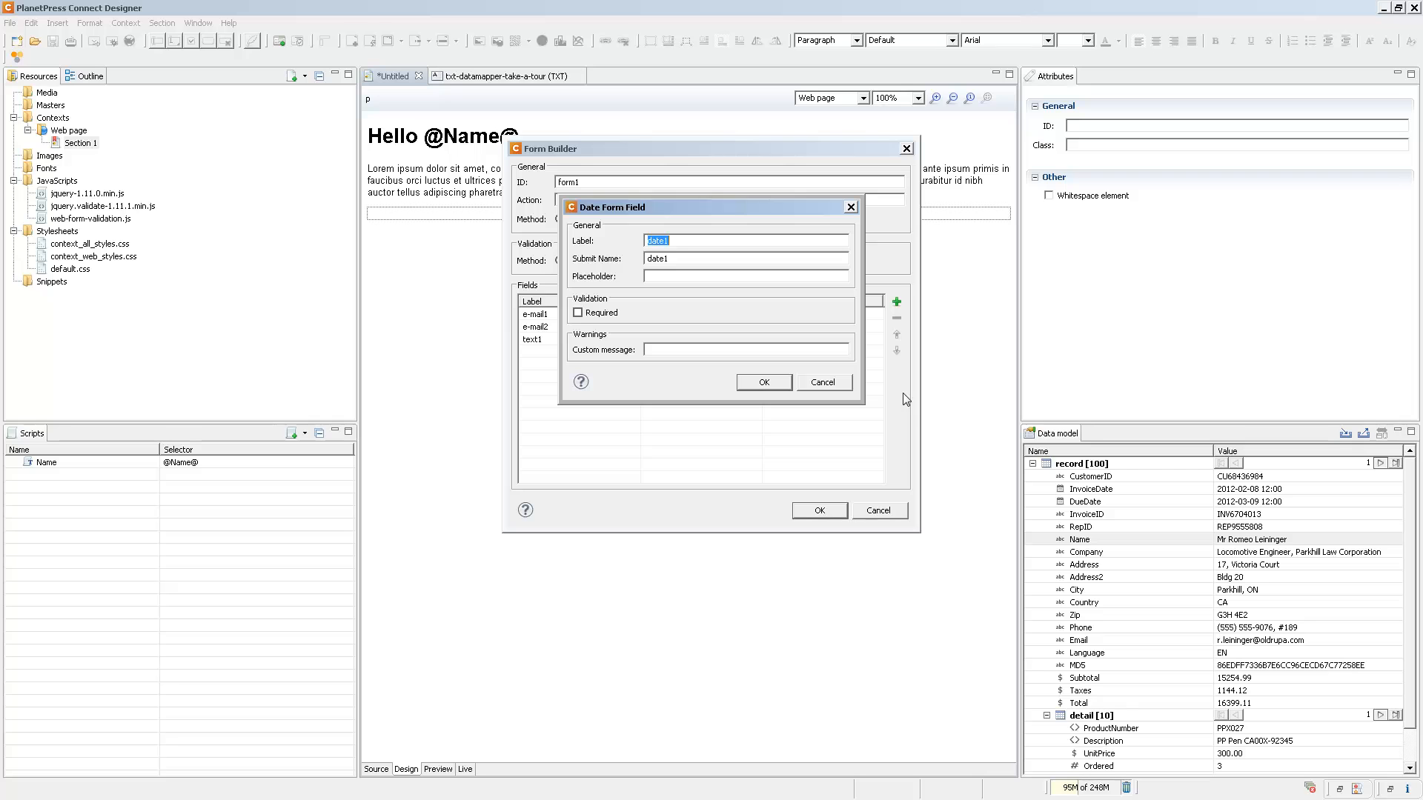
click(763, 383)
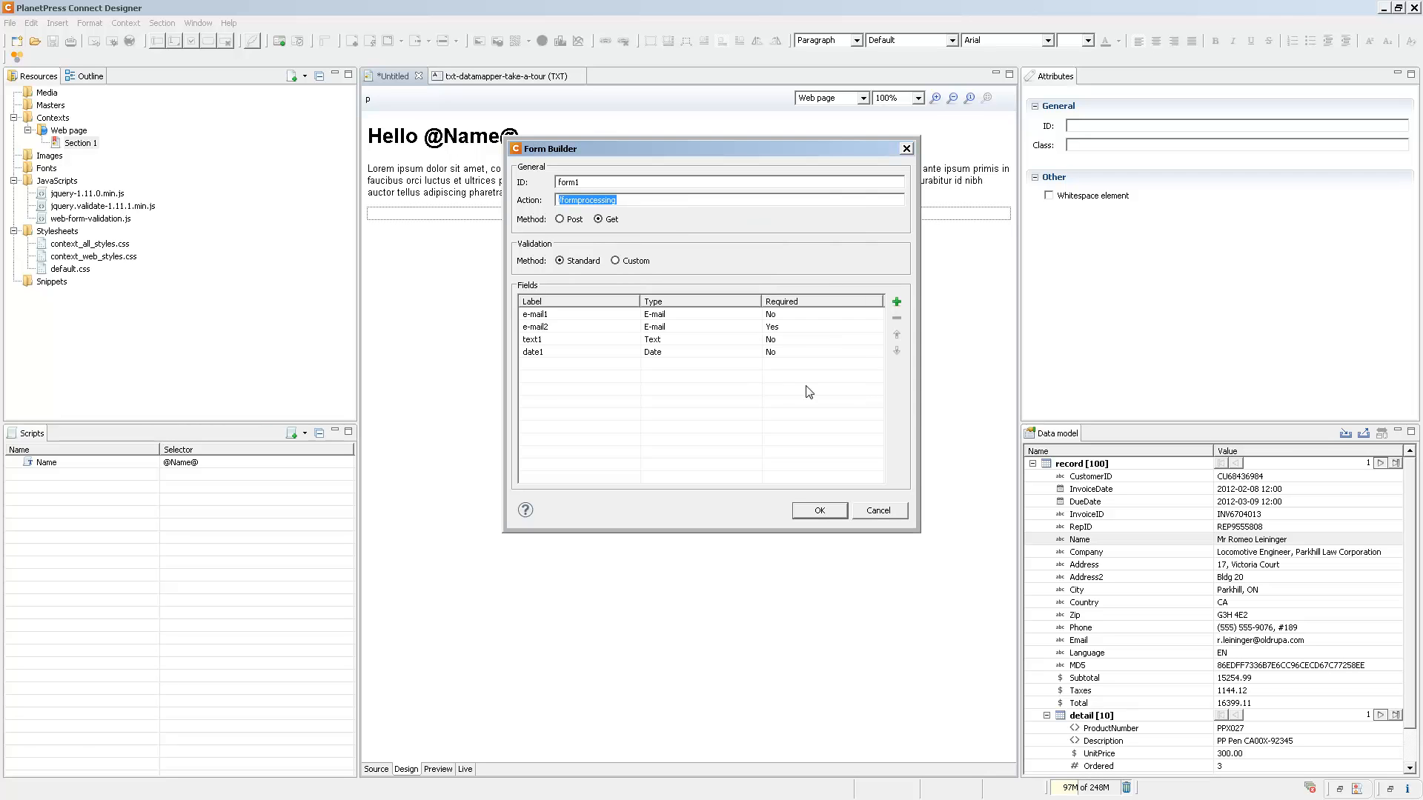
click(898, 303)
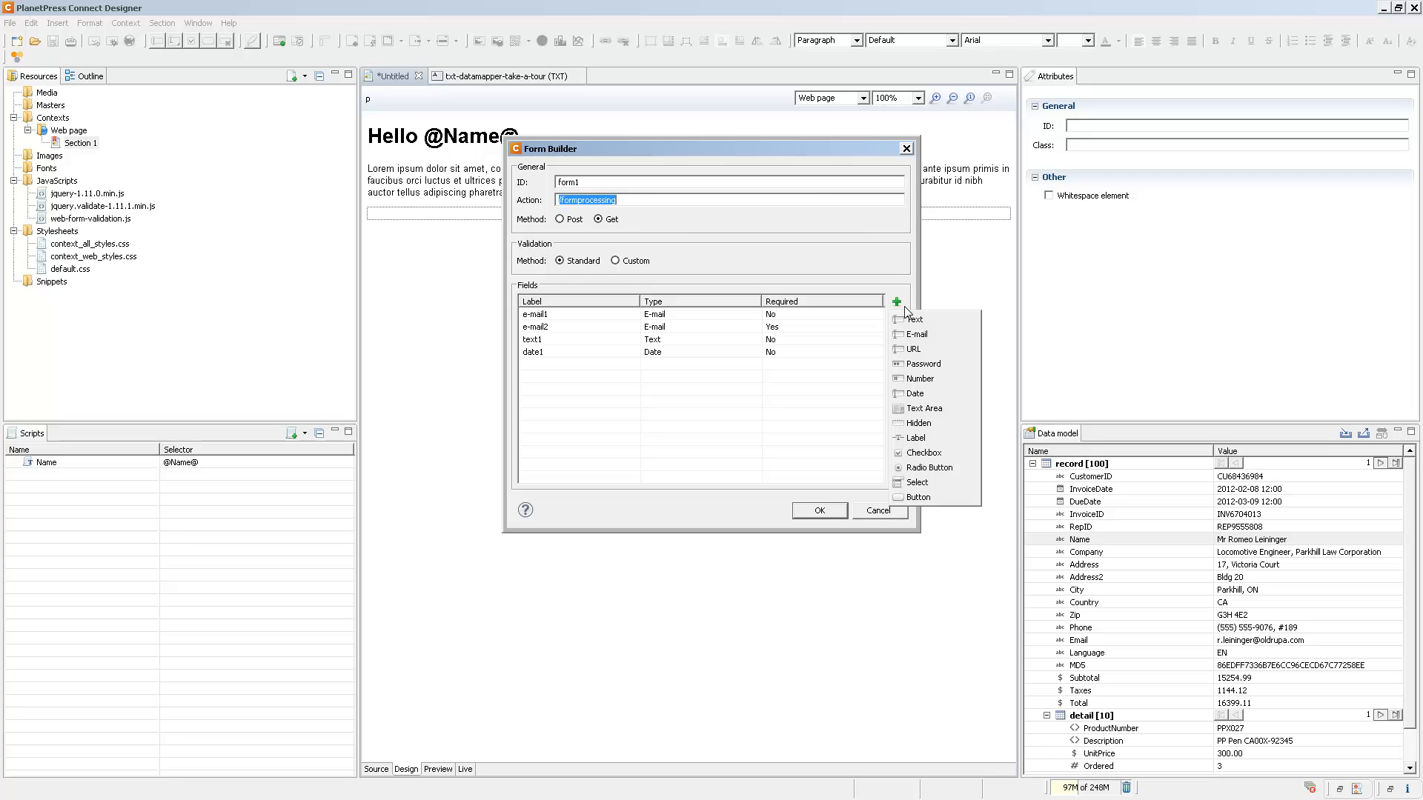
click(918, 482)
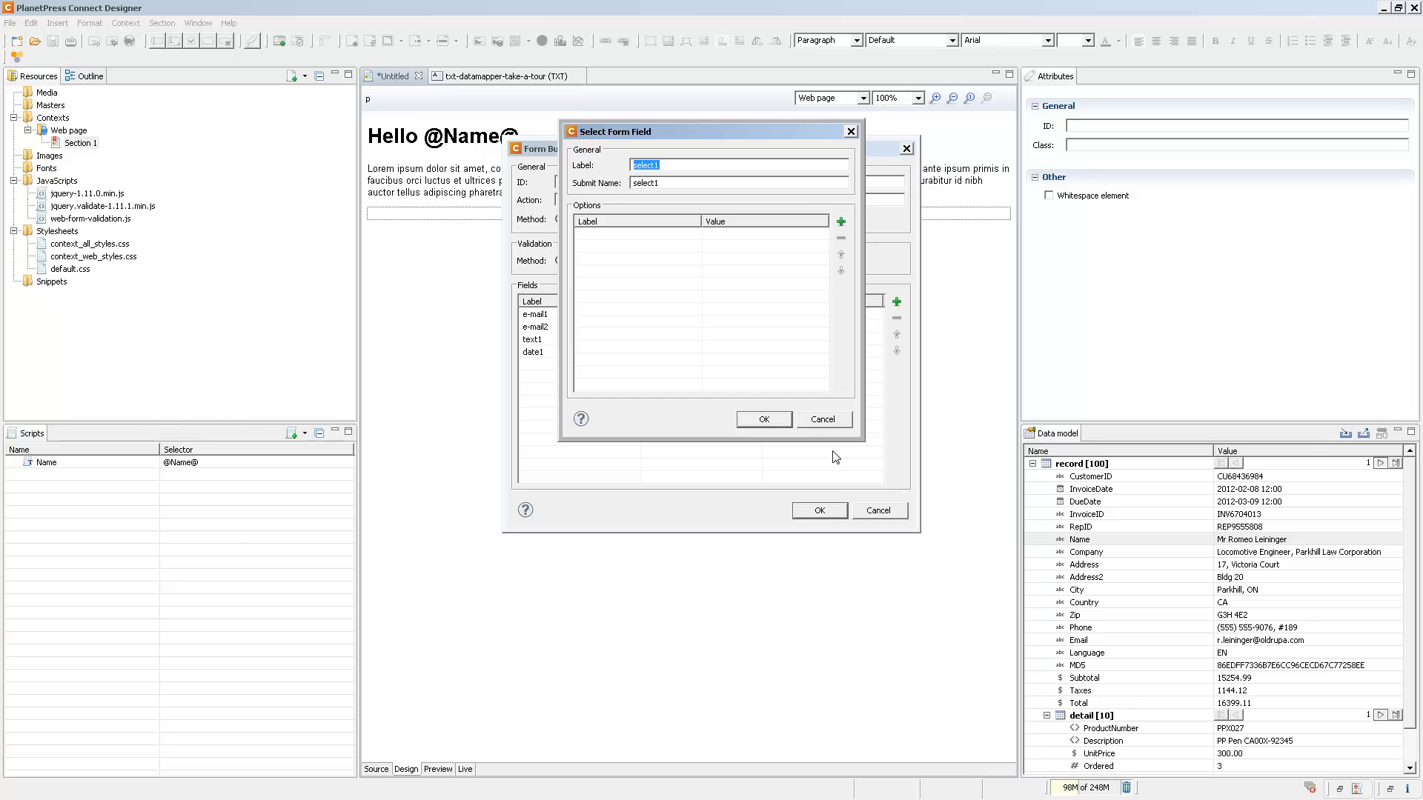
click(825, 422)
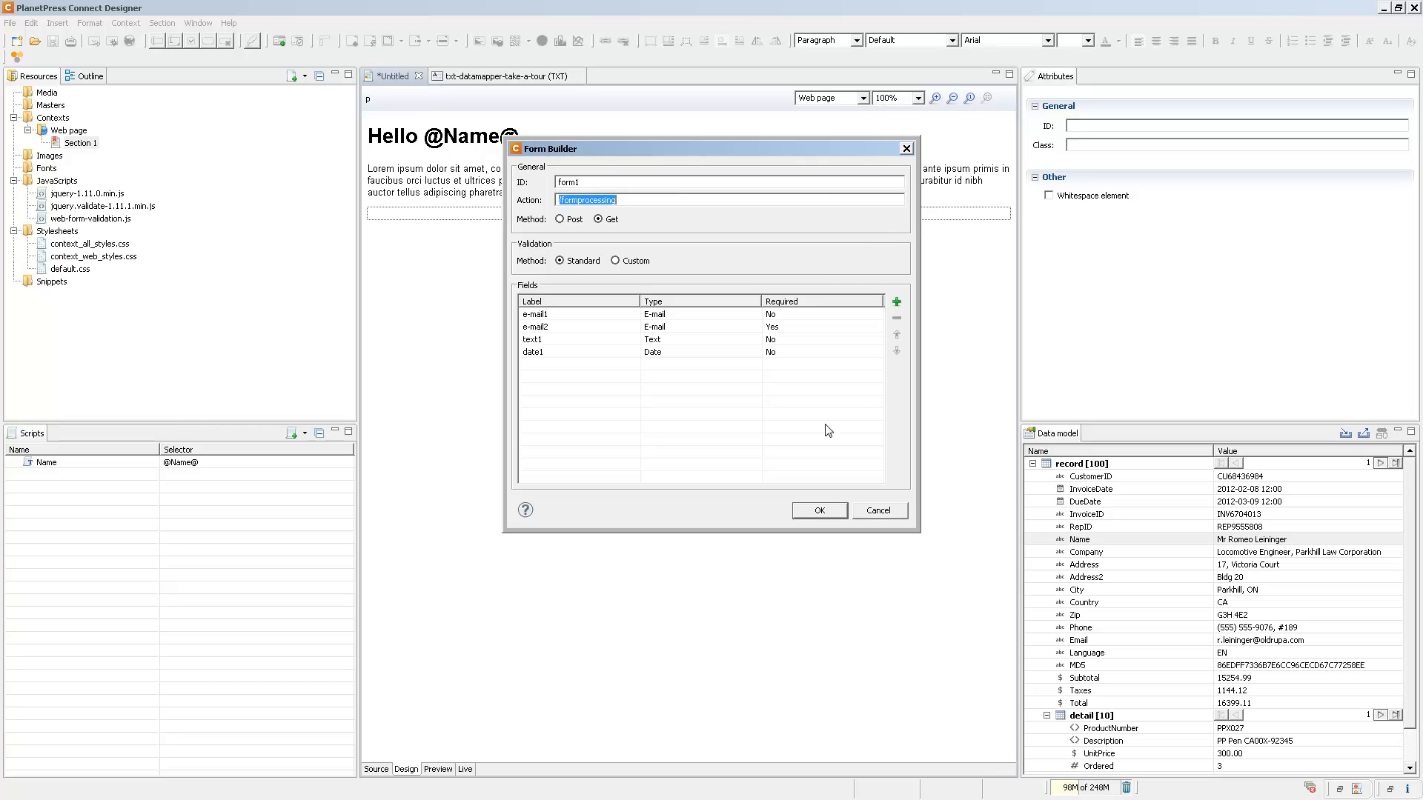
Add a submit button labelled "Submit Form" to the form and insert the finished form into the web page.
click(897, 303)
click(927, 497)
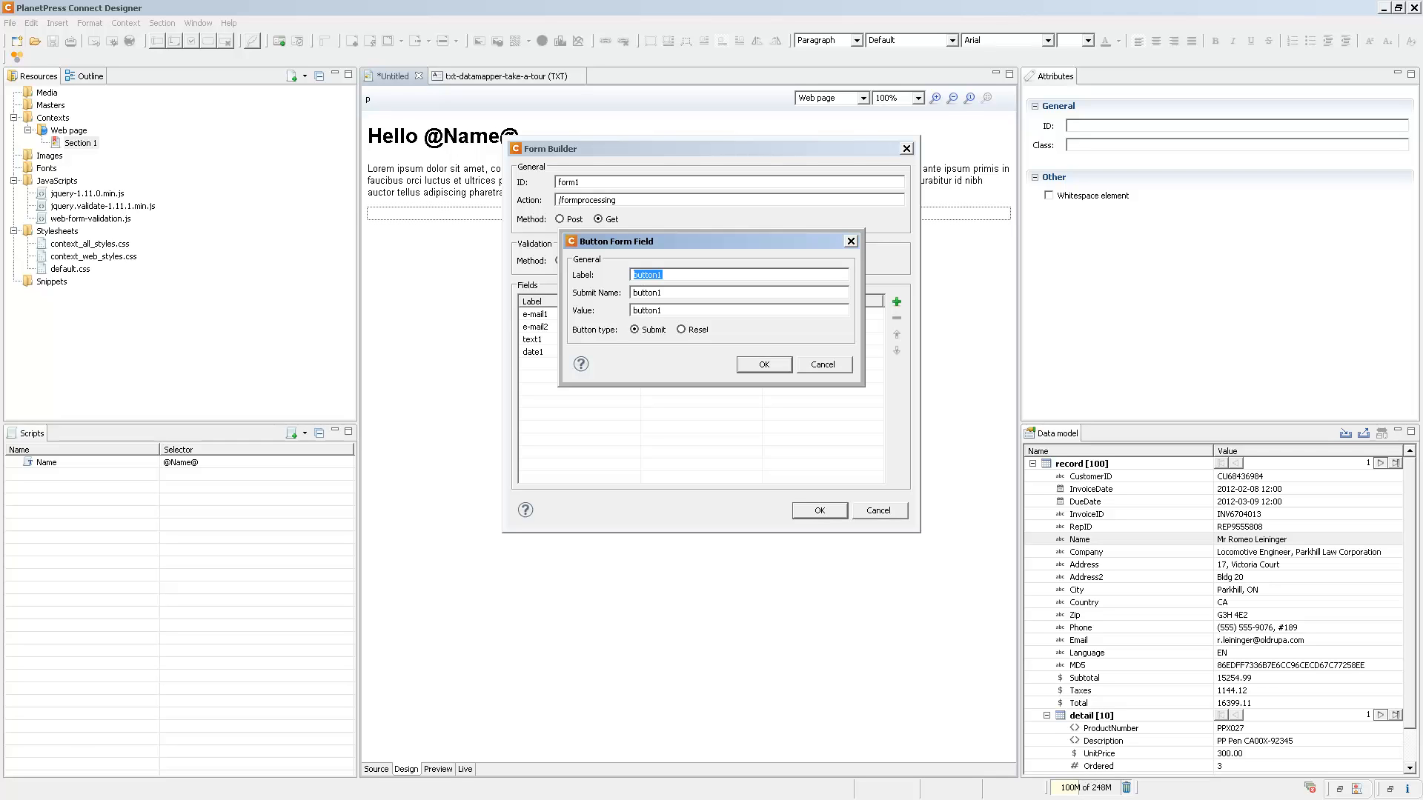
text(Submit Form)
click(764, 366)
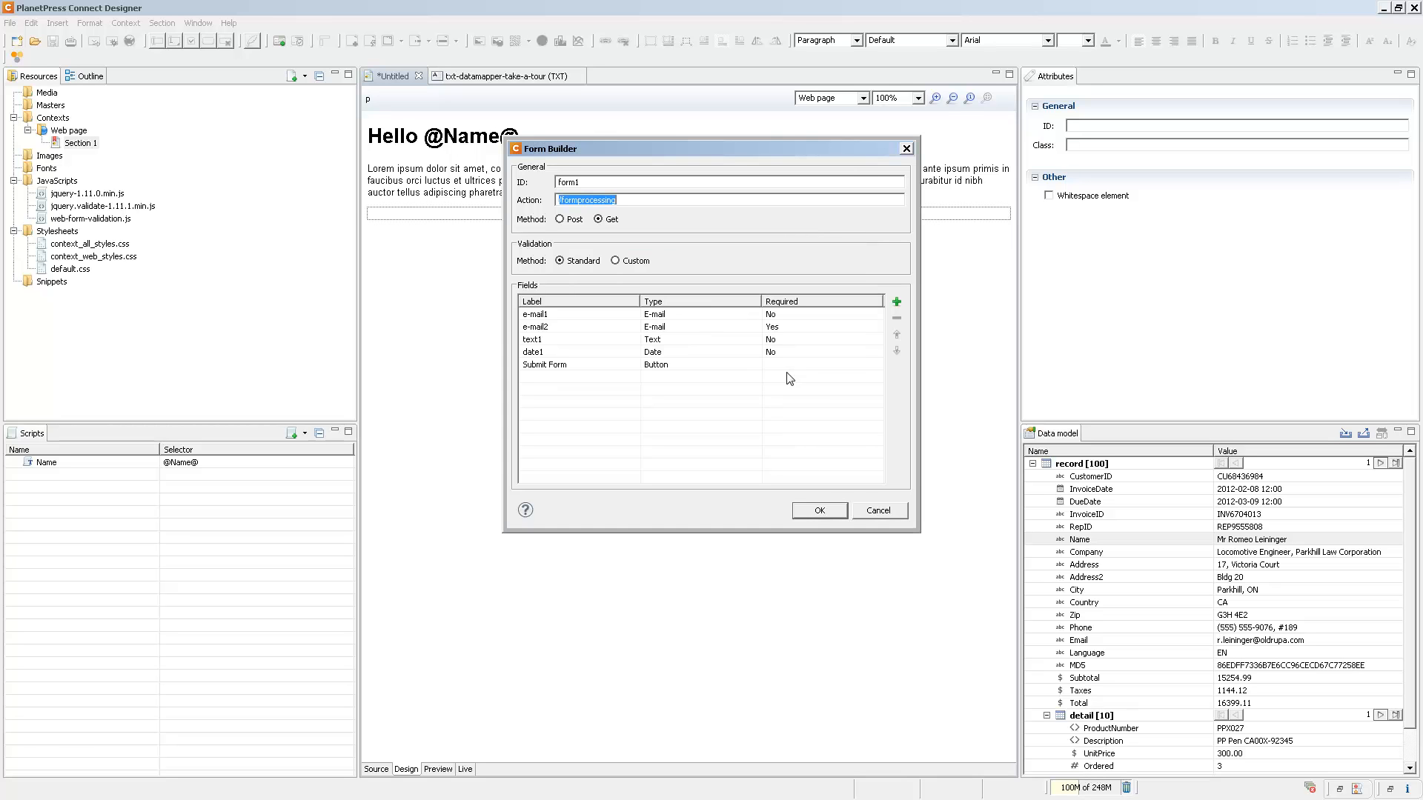
click(822, 511)
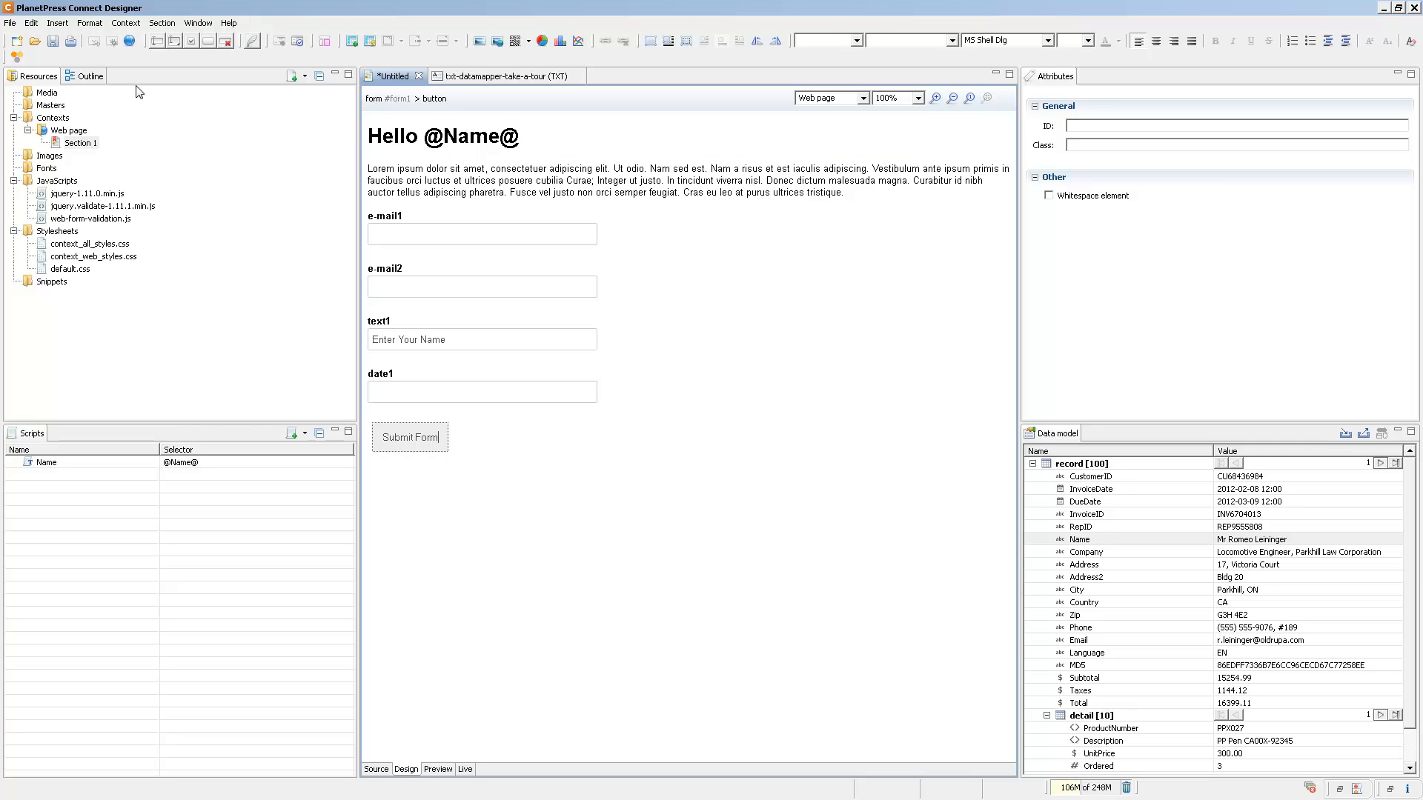
Preview the page live in the web browser and test the e-mail1 field's validation with the incomplete value "blah".
click(130, 41)
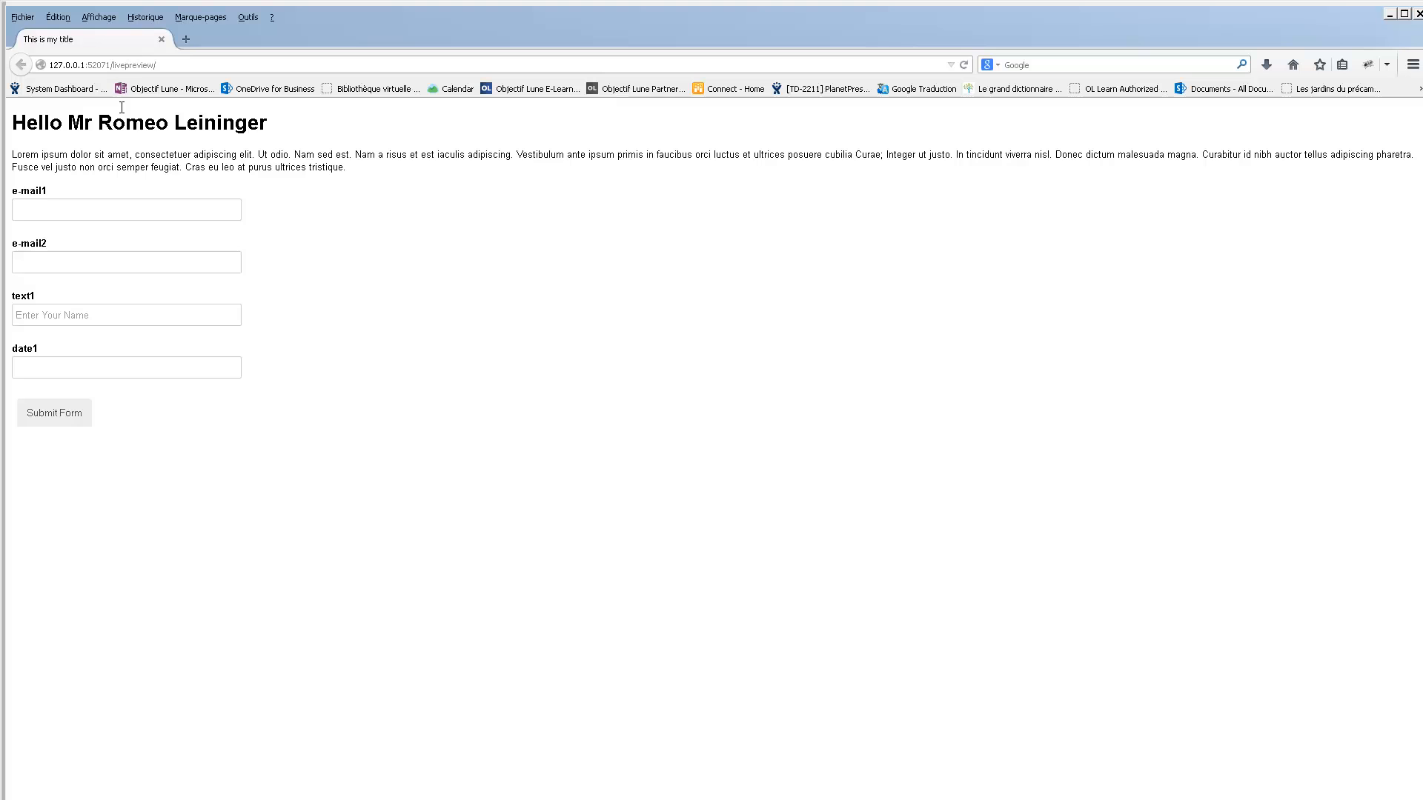
click(120, 206)
text(blah)
click(446, 445)
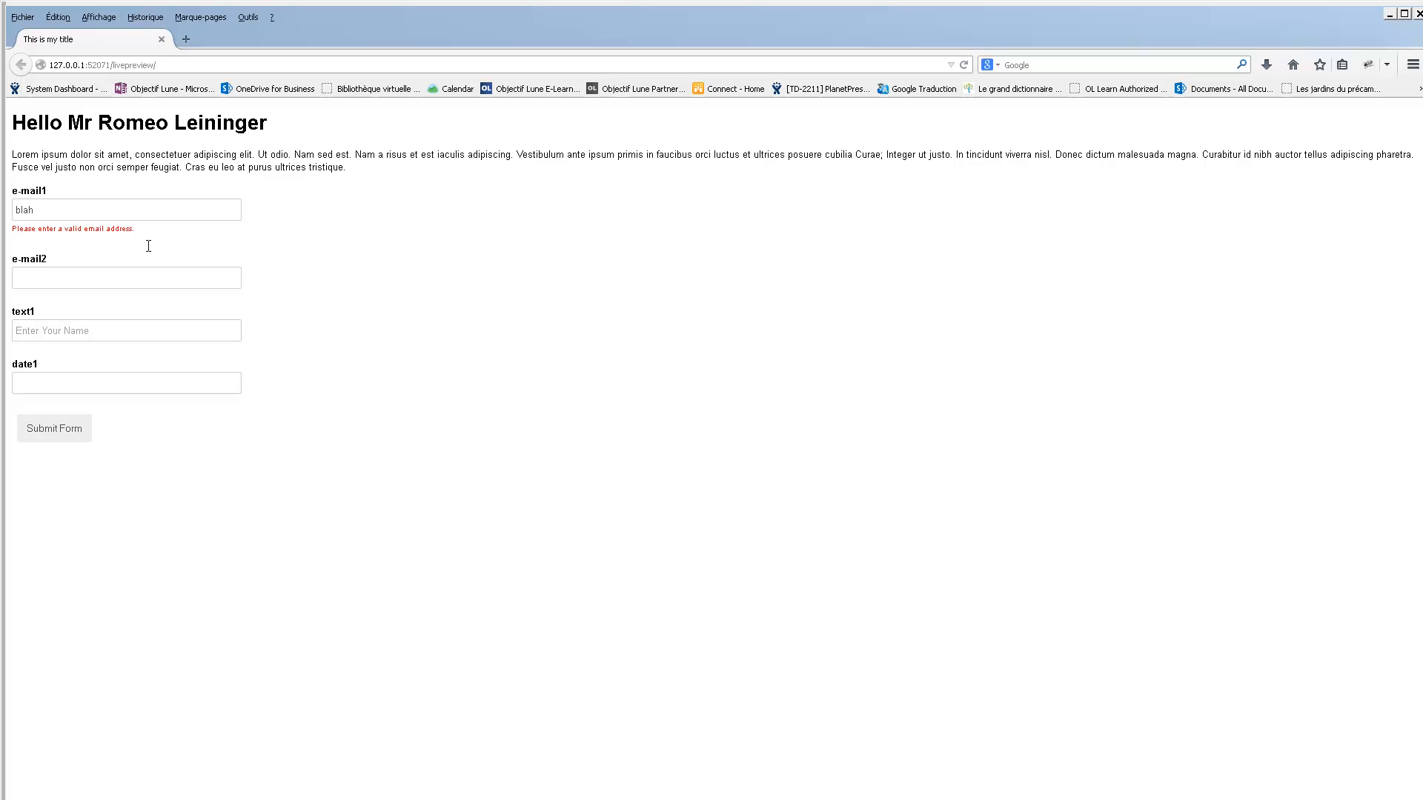
Complete the e-mail1 entry in the preview so that it is a properly formatted e-mail address.
click(146, 206)
text(@net.net)
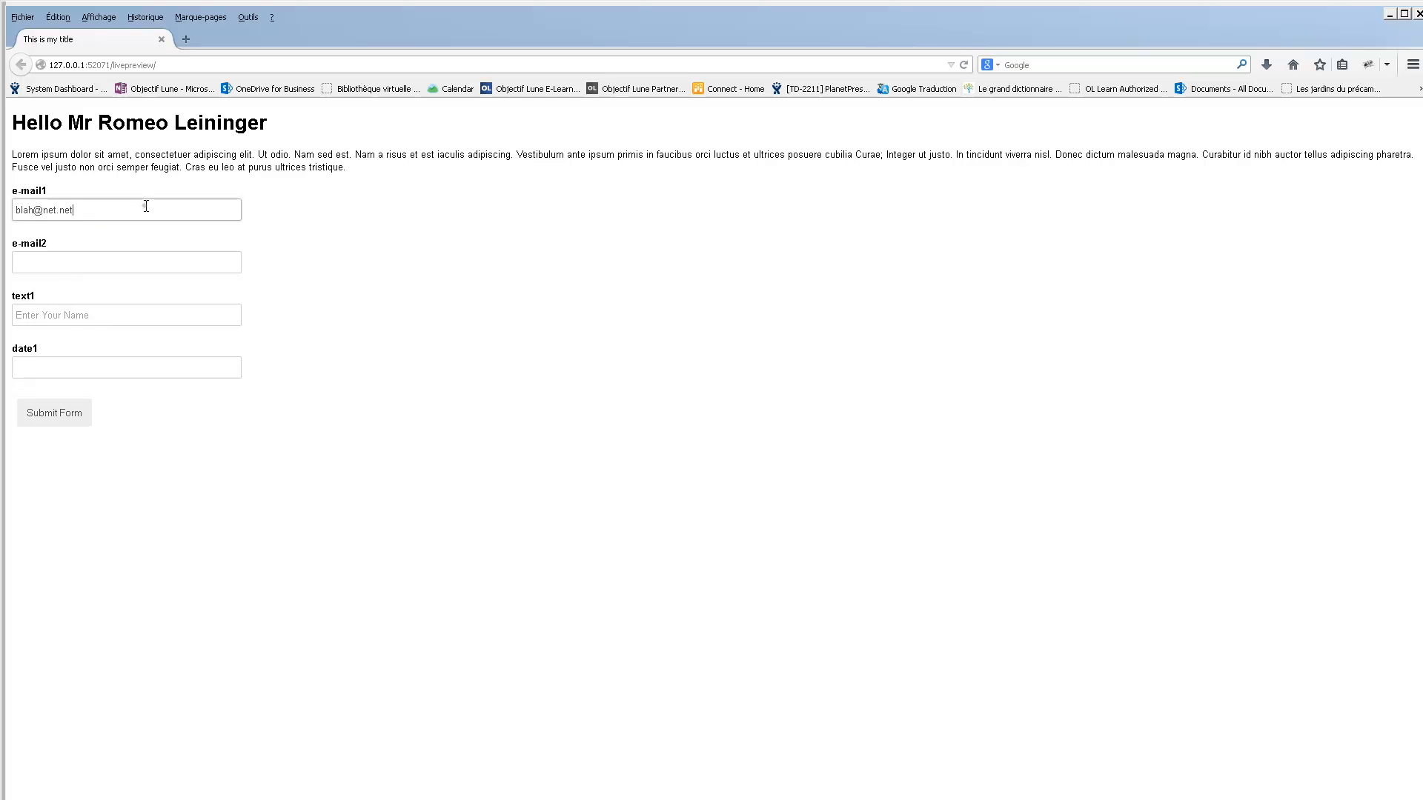
key(Tab)
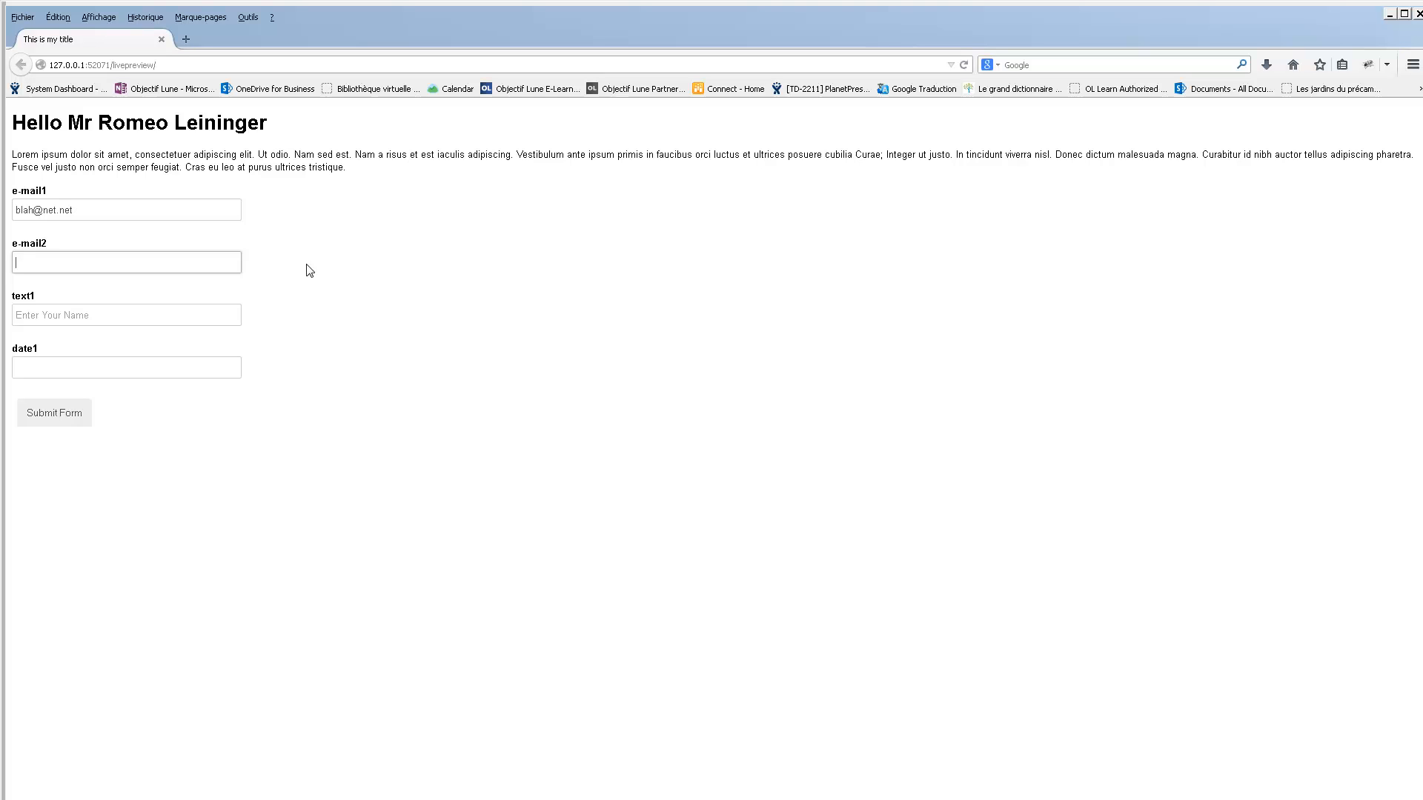
Test the e-mail2 field's equality rule by entering an e-mail address different from the one in e-mail1.
text(net")
text(@blah.net)
key(Tab)
key(shift+Tab)
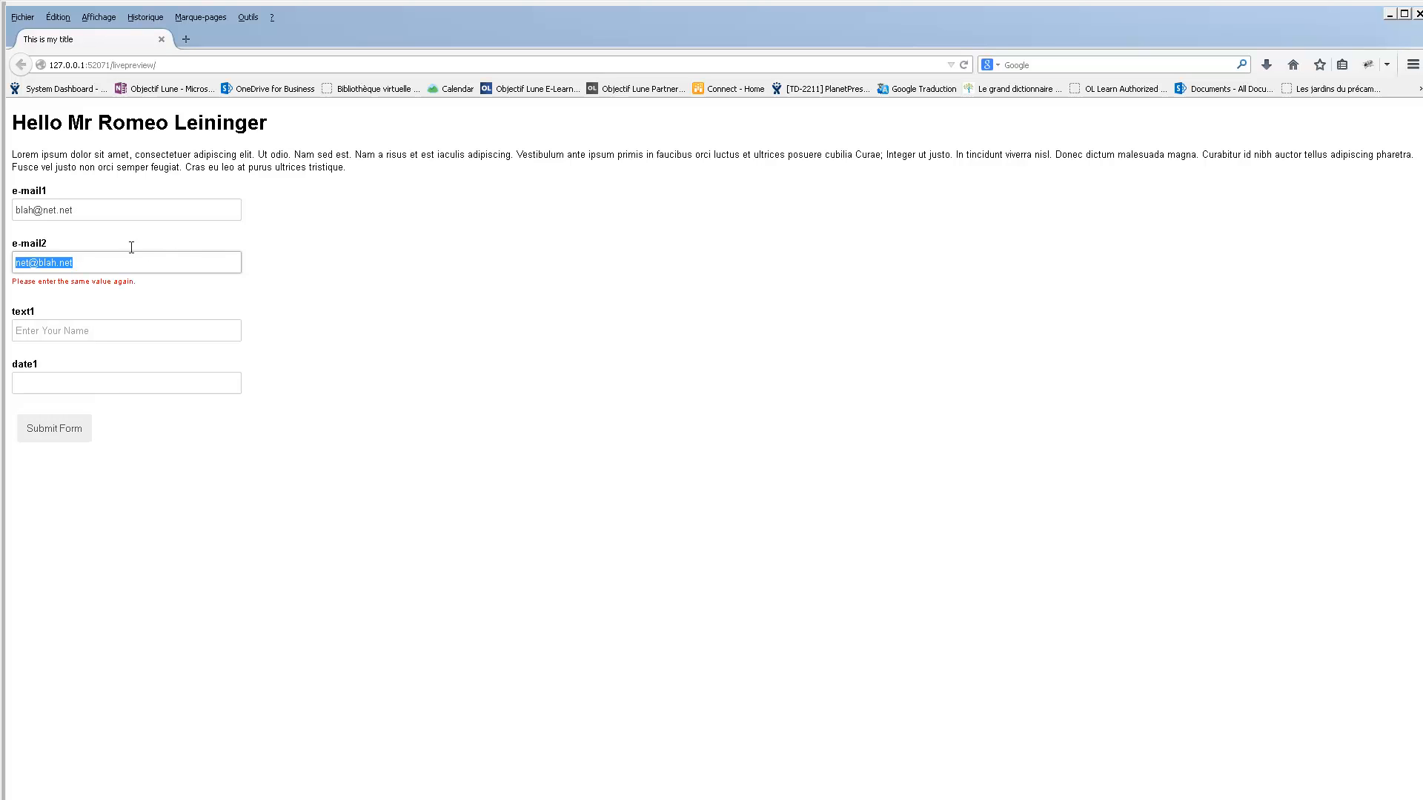
Replace the whole e-mail2 entry with a copy of the address from e-mail1.
triple_click(83, 205)
key(ctrl+c)
click(92, 268)
key(ctrl+v)
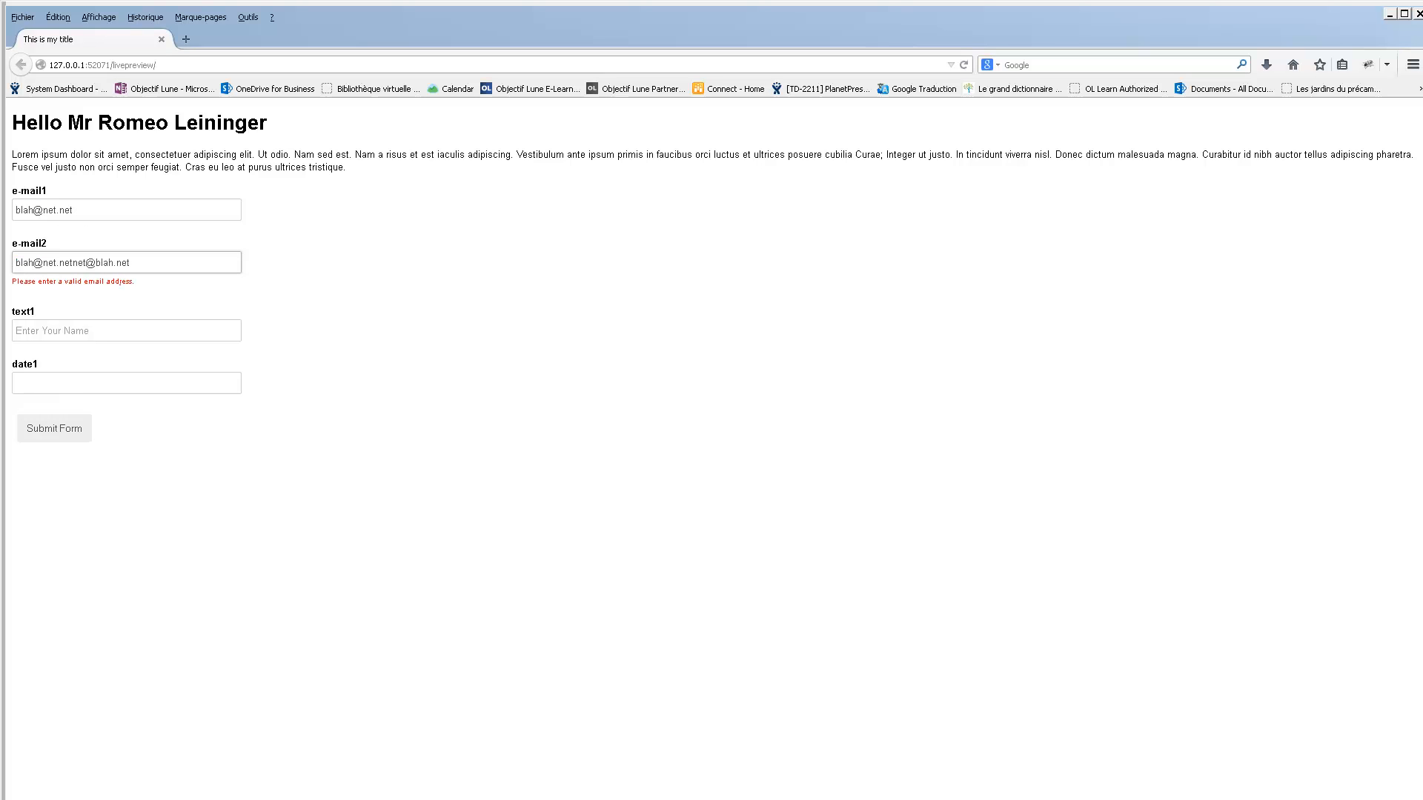
key(ctrl+a)
key(ctrl+v)
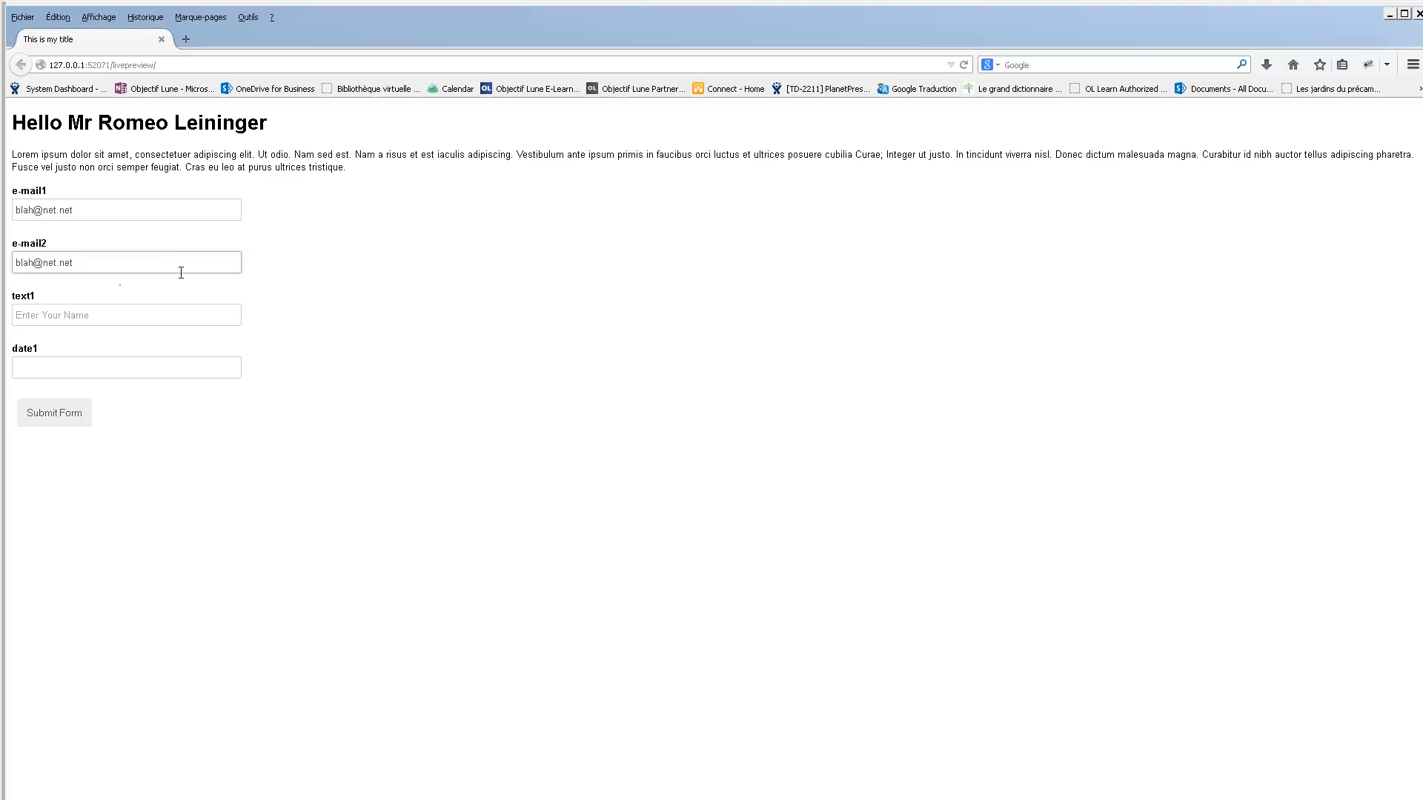
Test the text1 field's minimum length with the single letter "d", and extend the entry to a full name.
click(159, 319)
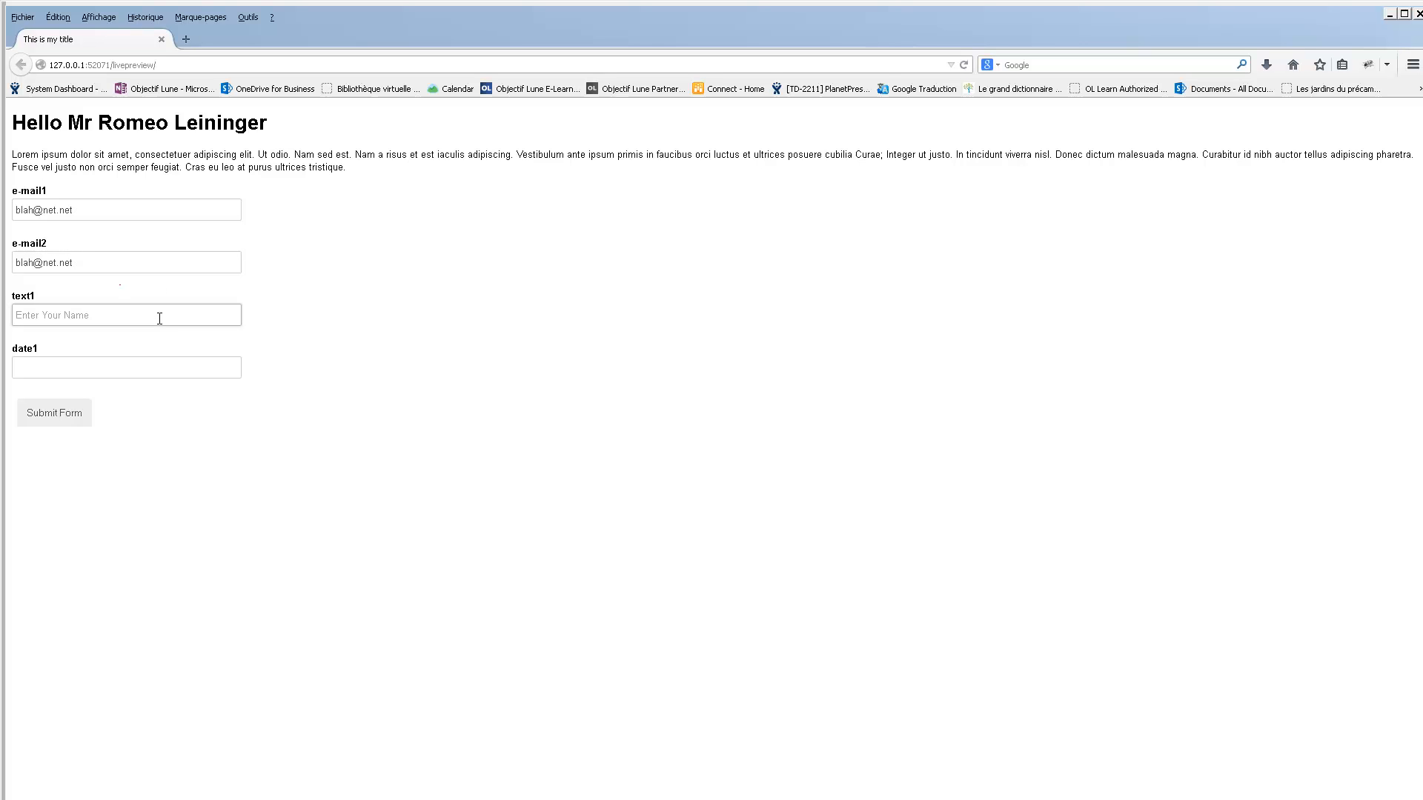
text(d)
click(390, 355)
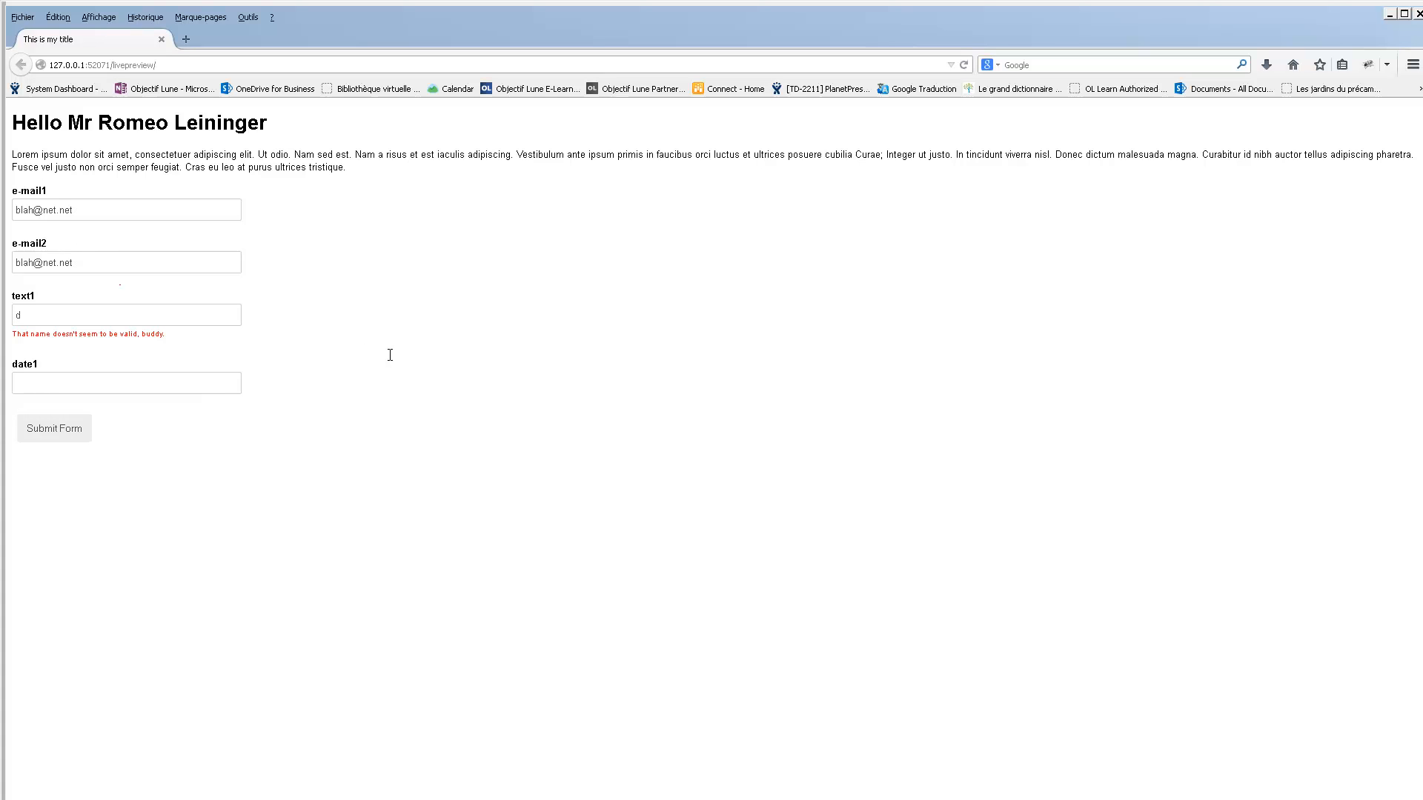
click(106, 316)
text(oe, john)
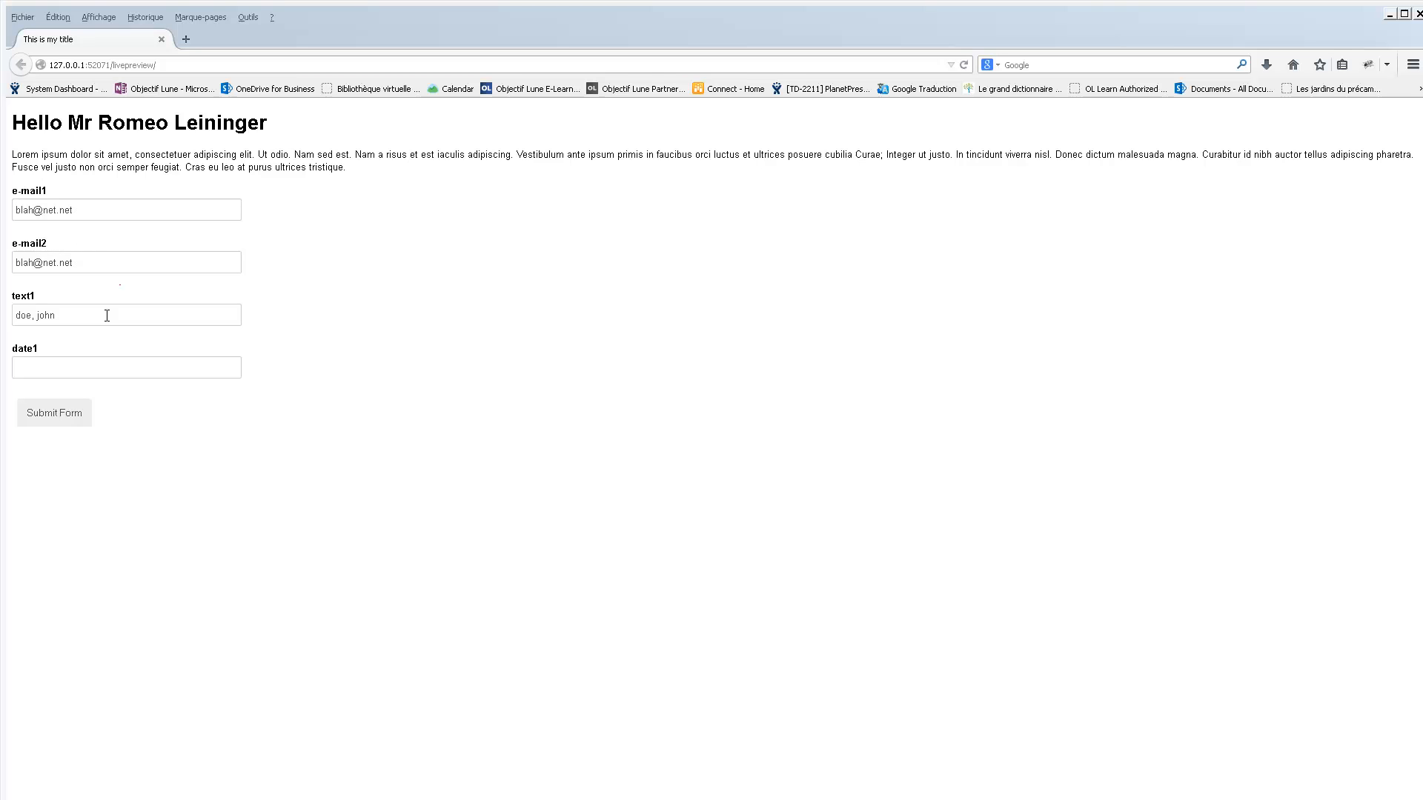
Test the date1 field with the date 18/4/2015, and close the browser preview.
click(148, 372)
click(66, 384)
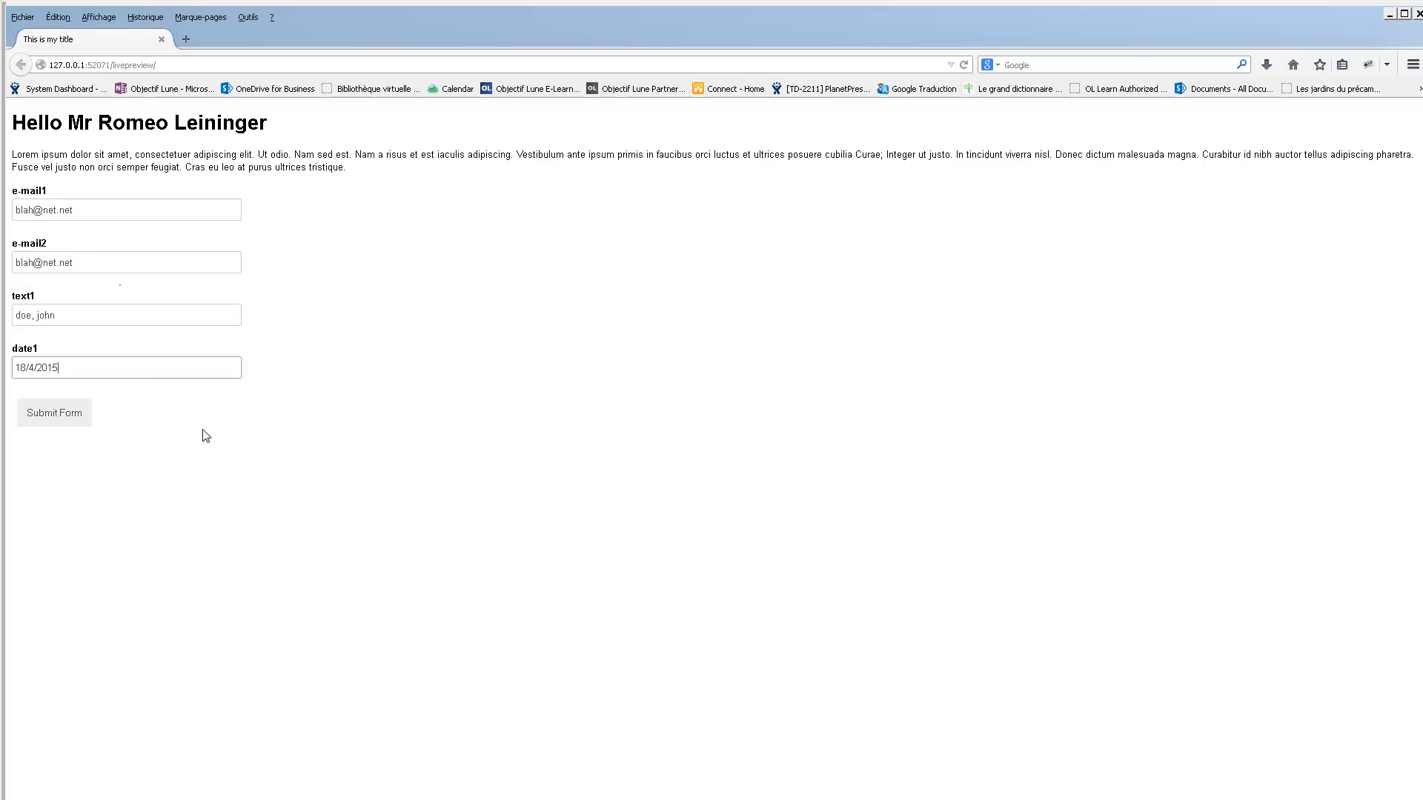
click(212, 464)
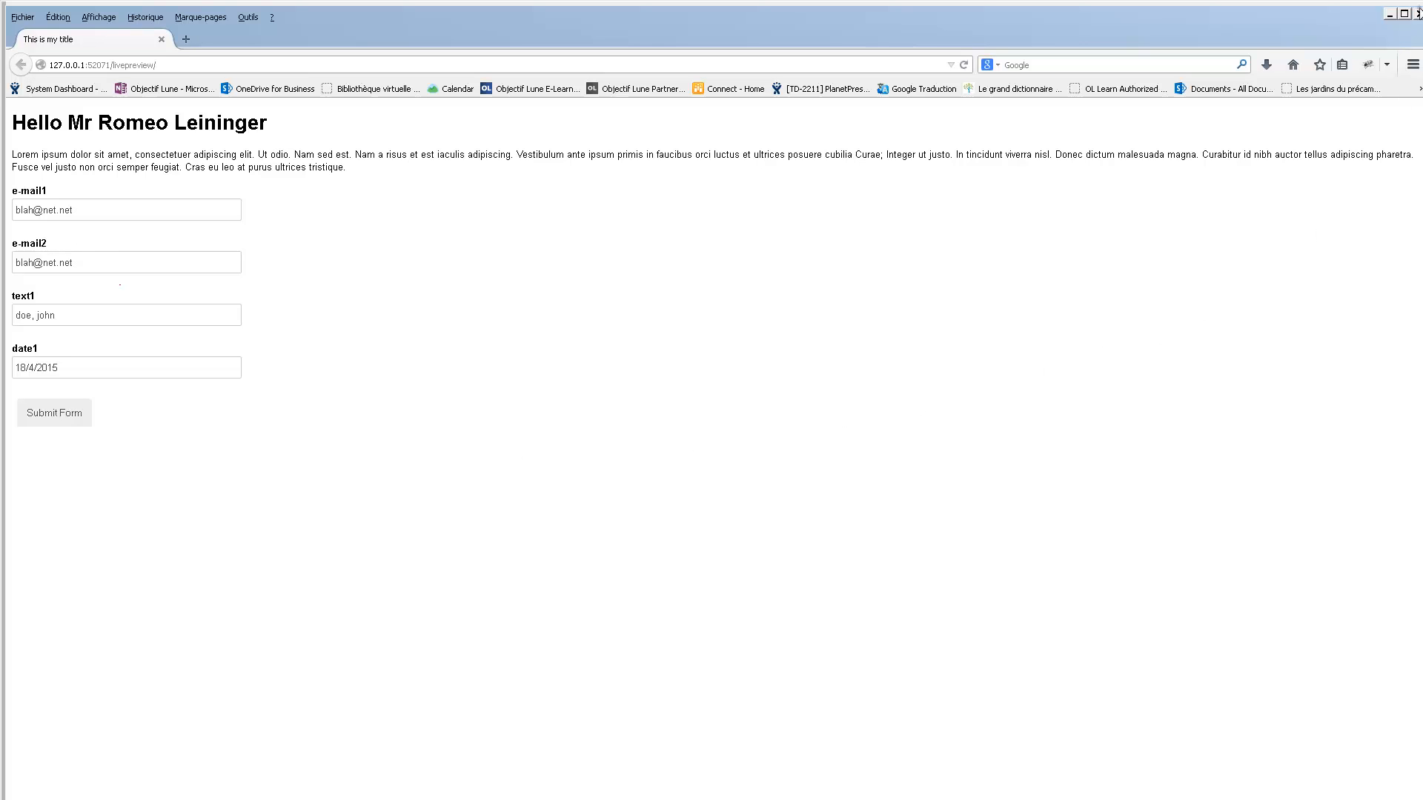
click(1417, 13)
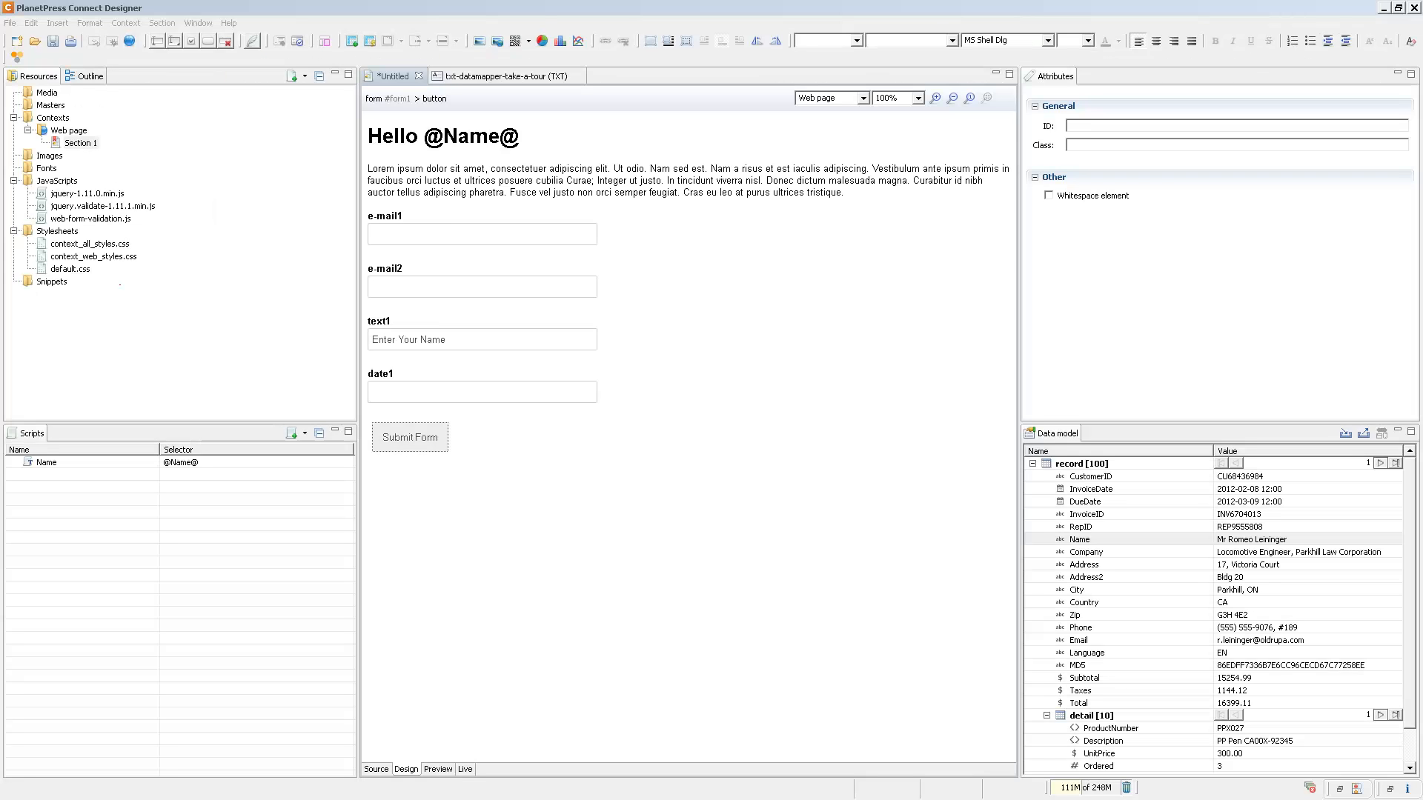